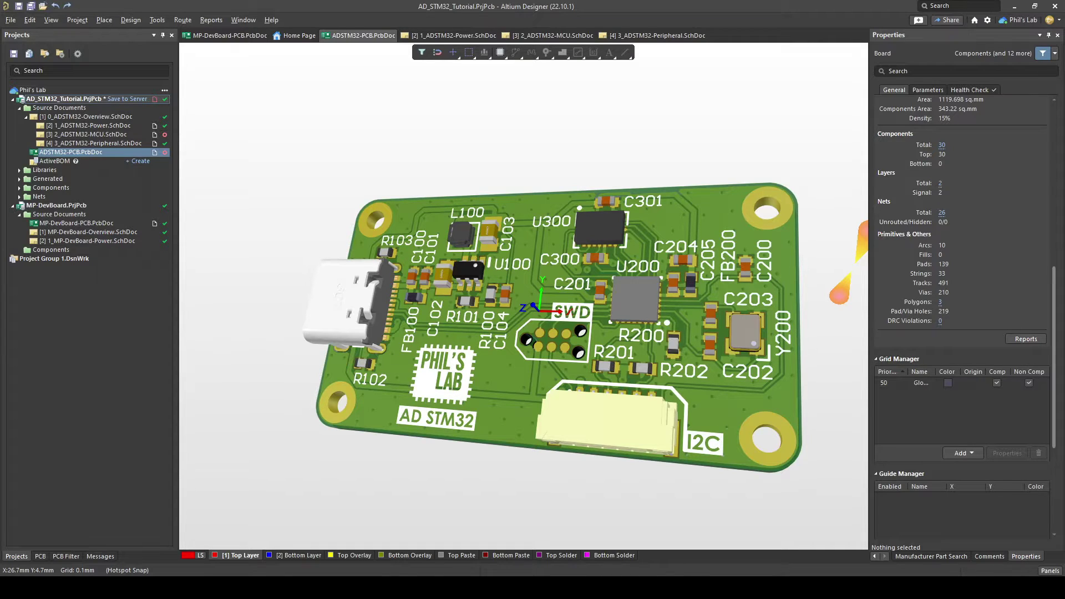
# Show the board as a flat 2D view with only the Top Layer visible.
pyautogui.press('2')
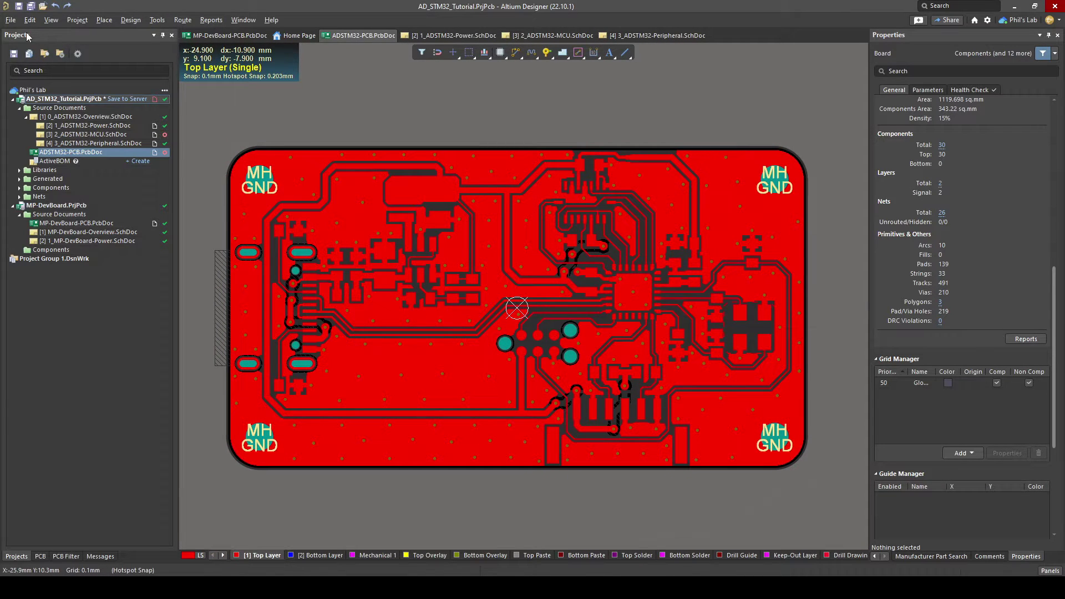
# Select board profile, overlay, paste, solder, copper and top pad master layers for Gerber X2 output.
pyautogui.click(10, 20)
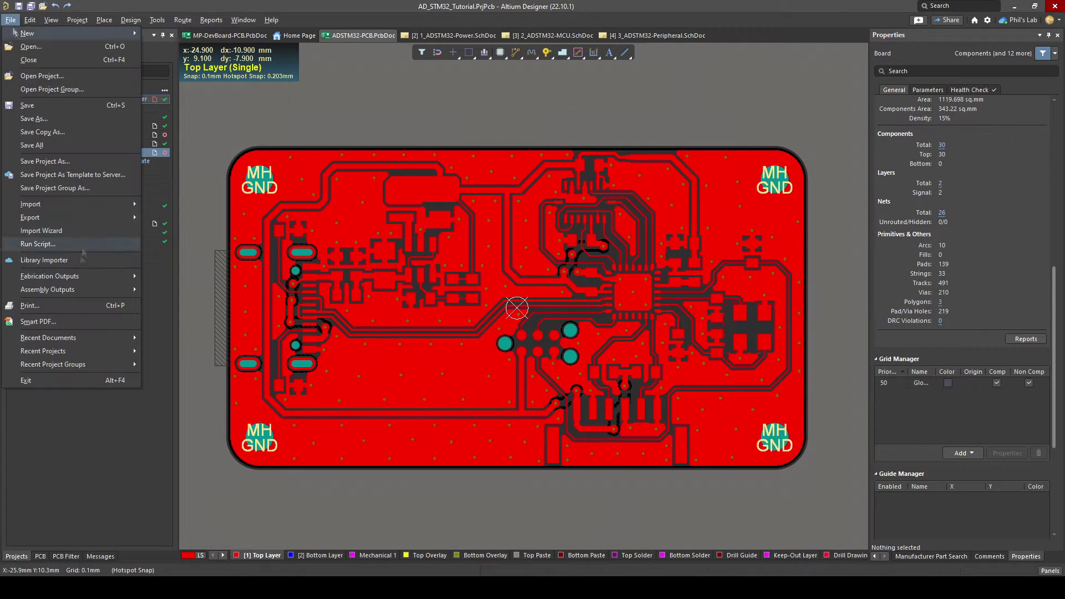
pyautogui.moveTo(72, 276)
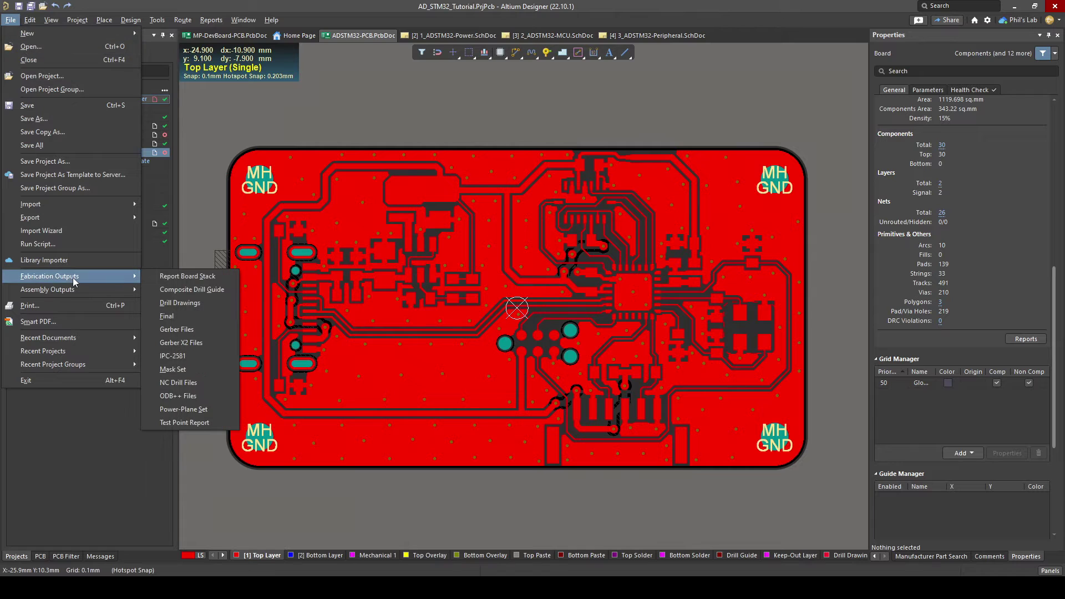
pyautogui.click(188, 348)
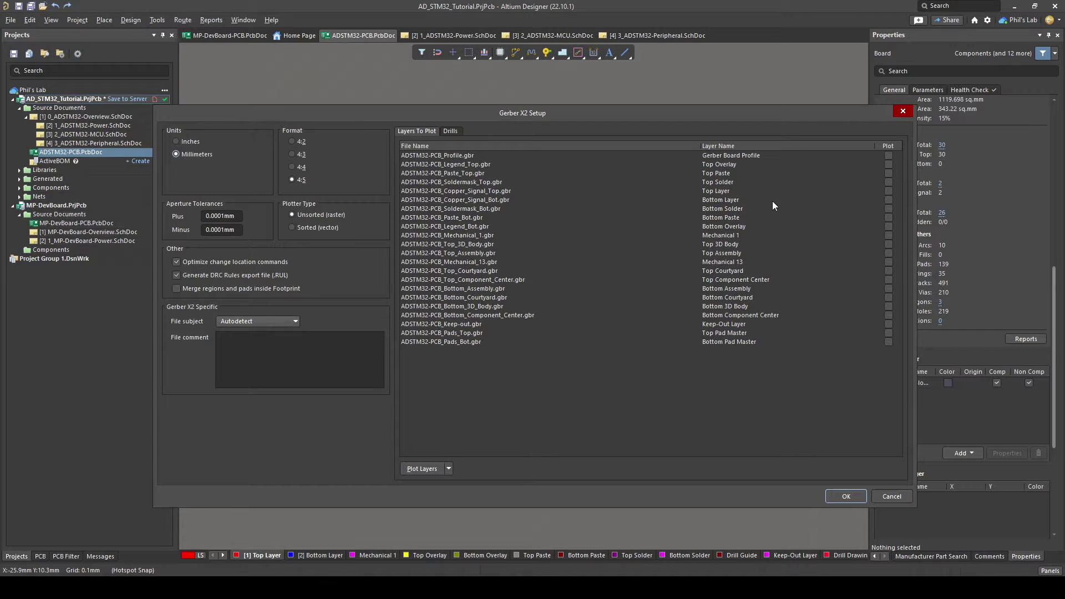
pyautogui.click(888, 156)
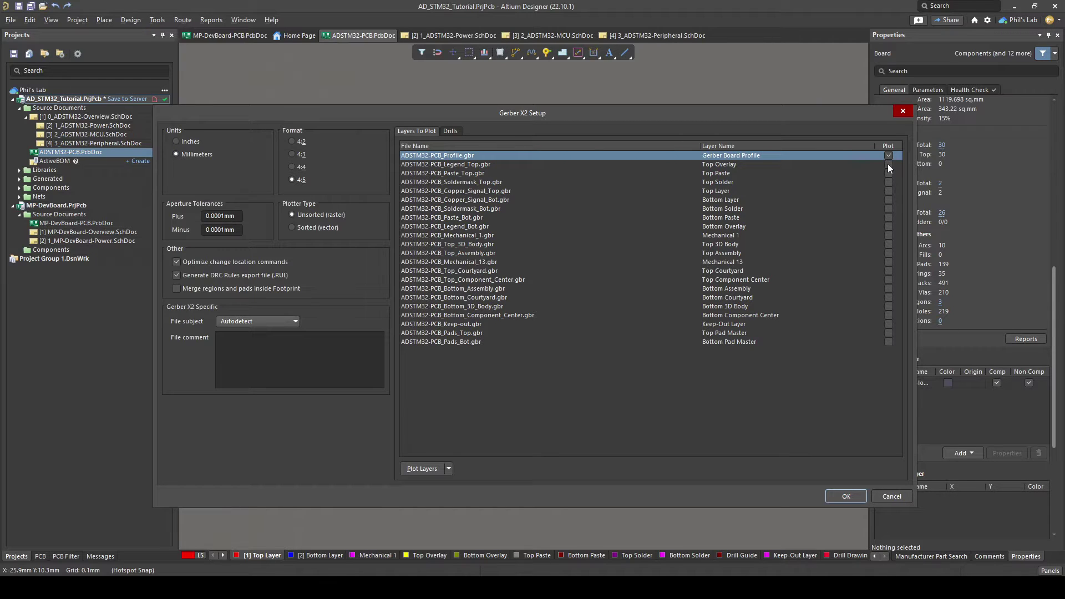
pyautogui.click(888, 165)
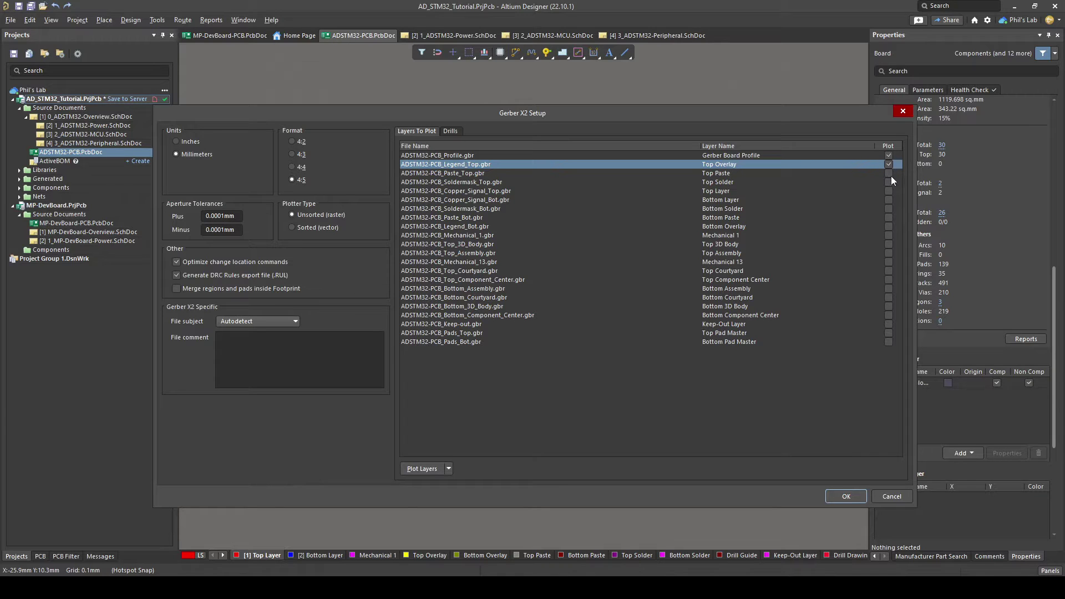
pyautogui.click(889, 174)
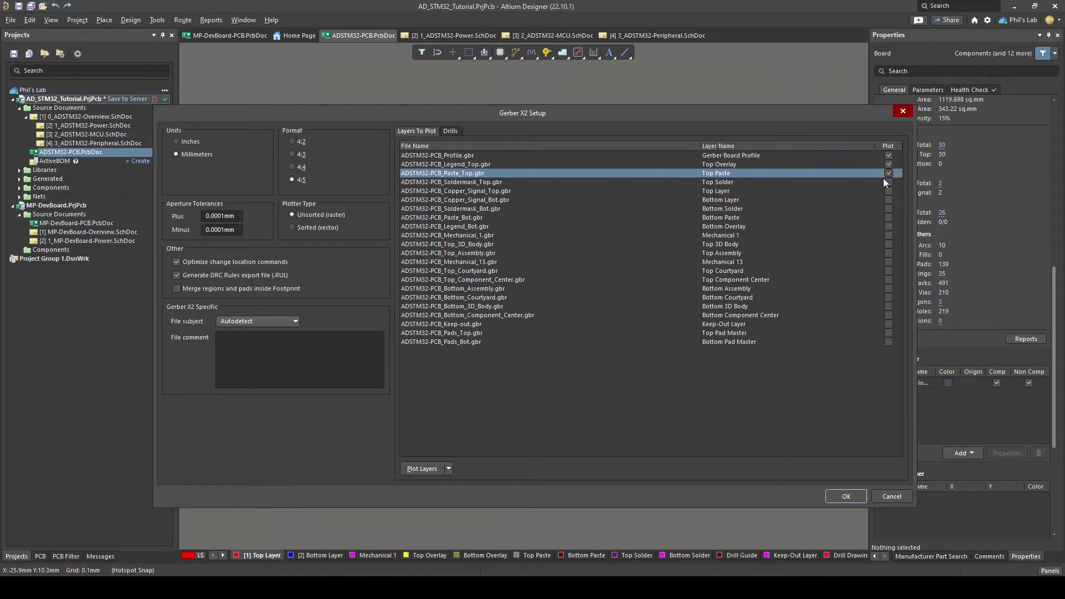
pyautogui.click(889, 182)
pyautogui.click(888, 190)
pyautogui.click(889, 200)
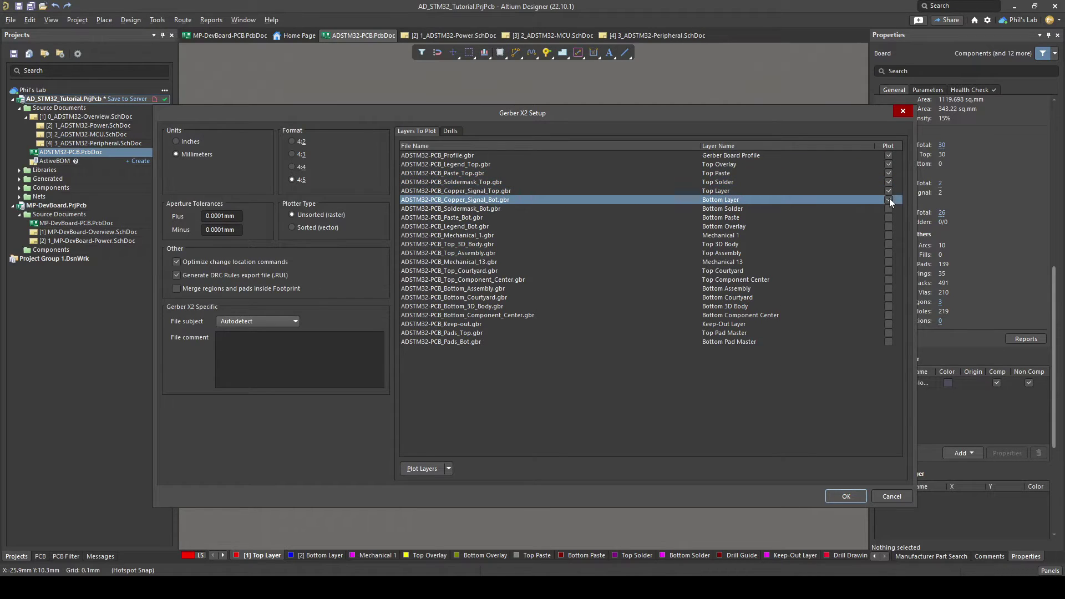
pyautogui.click(889, 208)
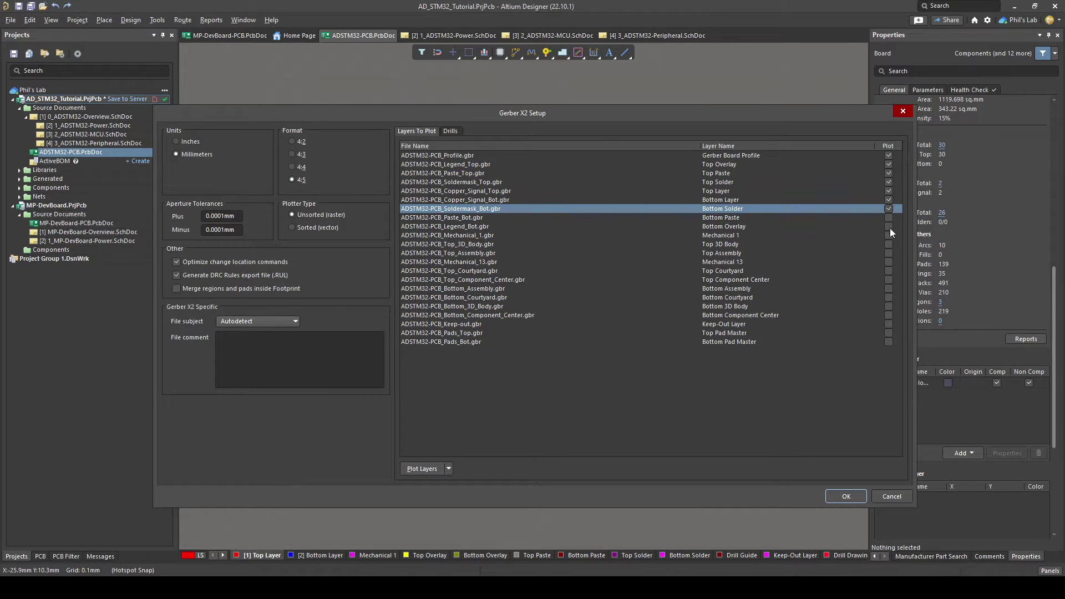
pyautogui.click(890, 228)
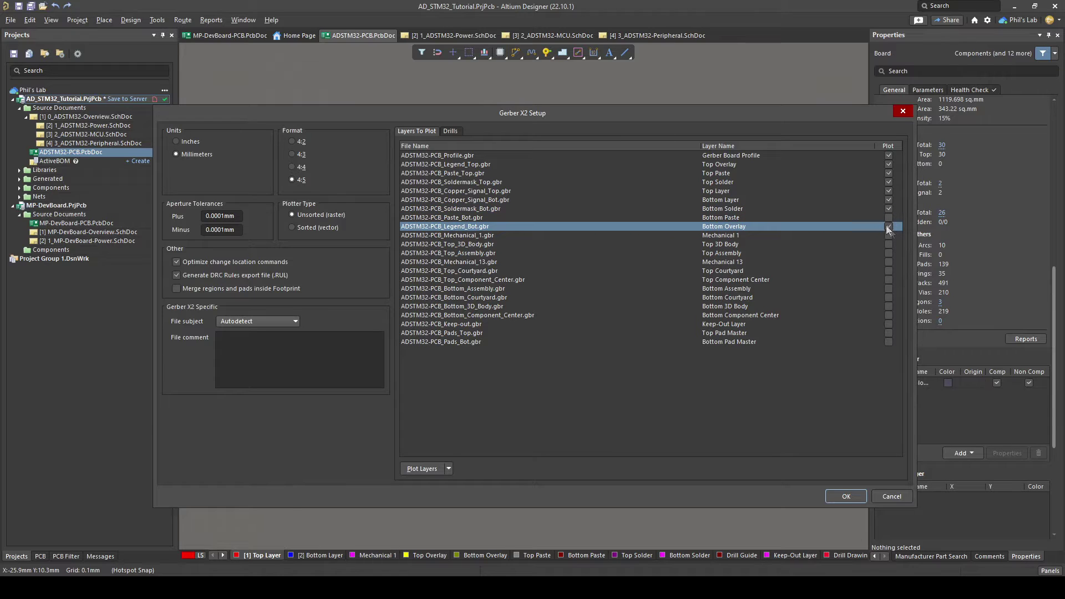
pyautogui.click(889, 332)
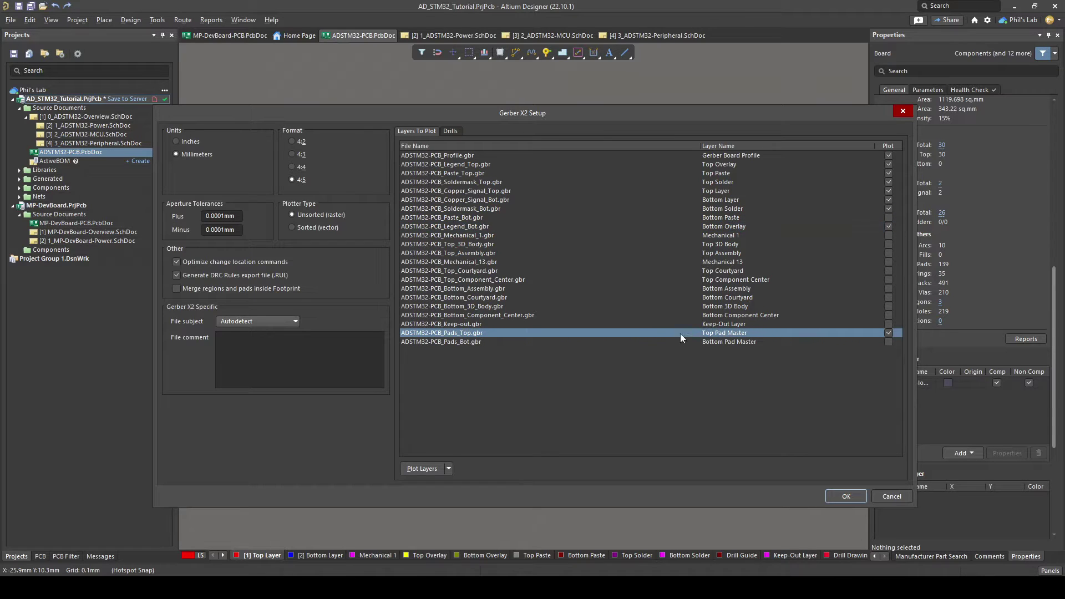
# Add non-plated and plated through-hole drills and generate the Gerber X2 files.
pyautogui.click(451, 131)
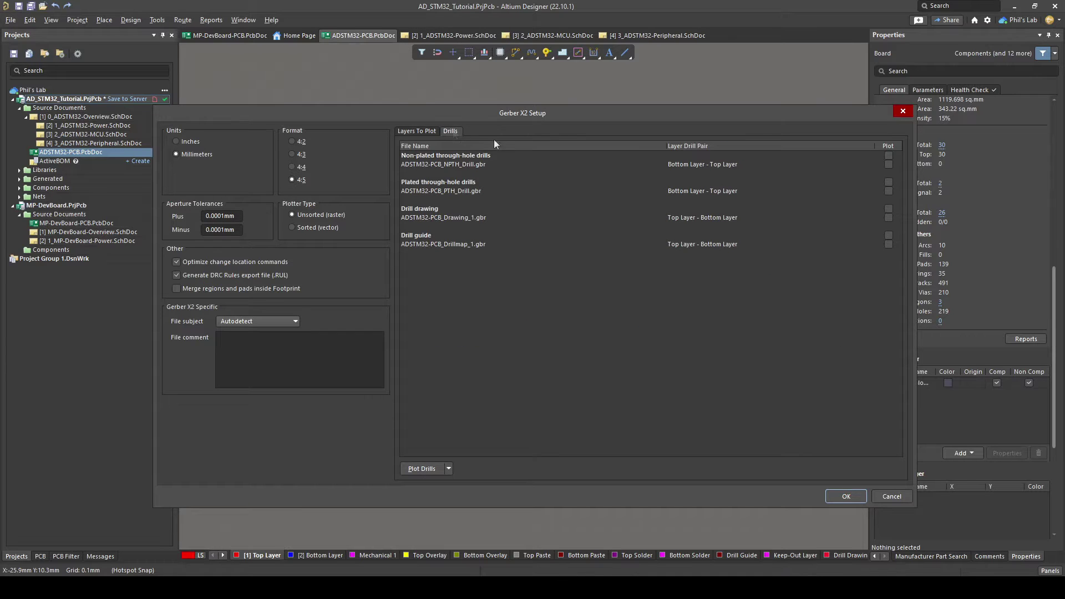
pyautogui.click(889, 156)
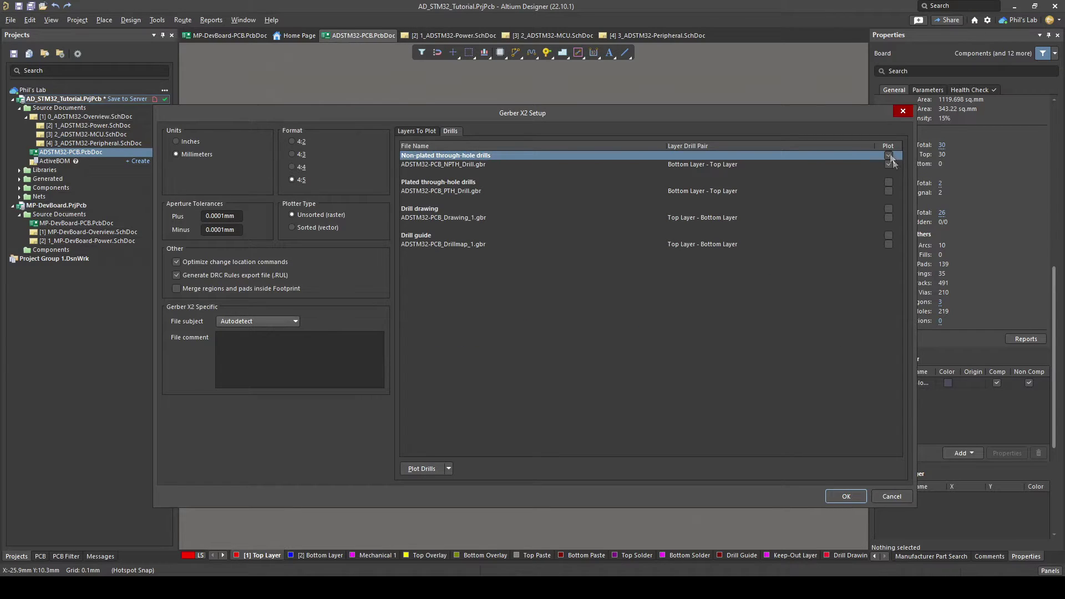
pyautogui.click(889, 183)
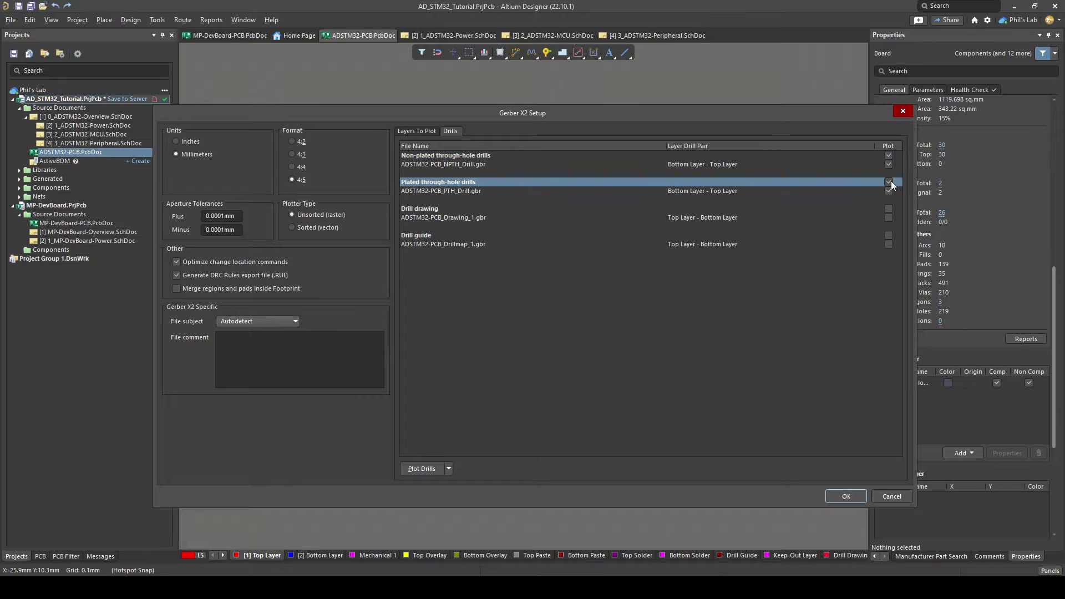
pyautogui.click(845, 496)
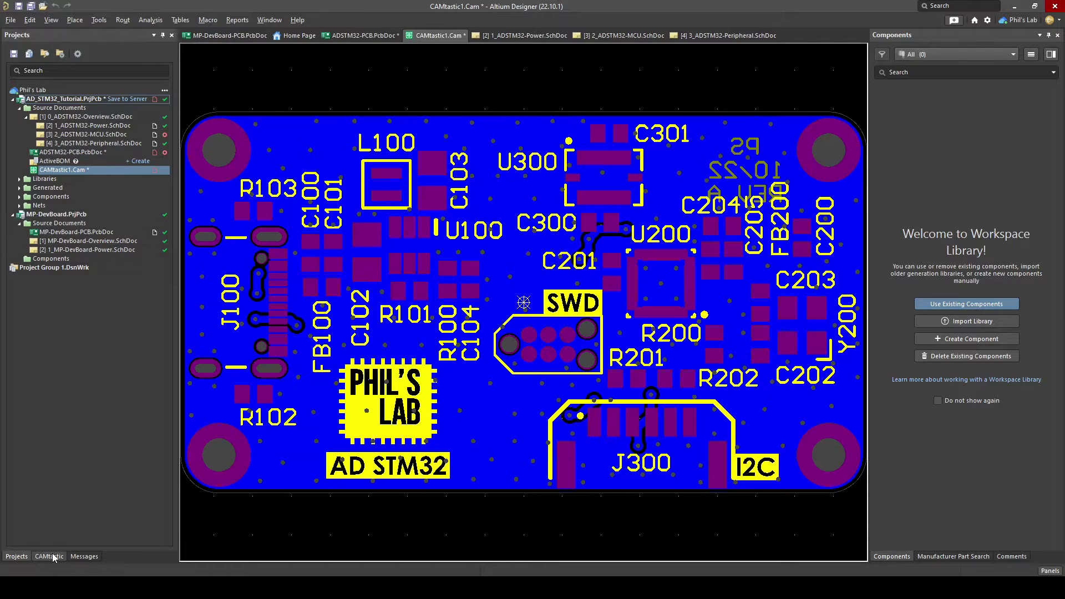
pyautogui.click(49, 557)
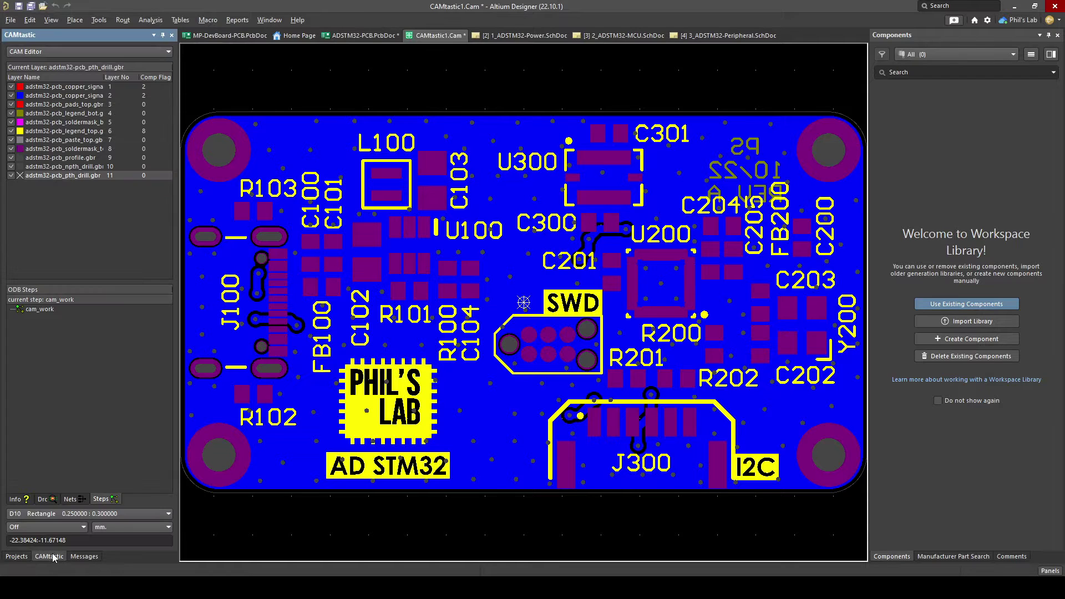
# Hide all Gerber layers and inspect the top copper layer on its own.
pyautogui.rightClick(74, 107)
pyautogui.click(111, 211)
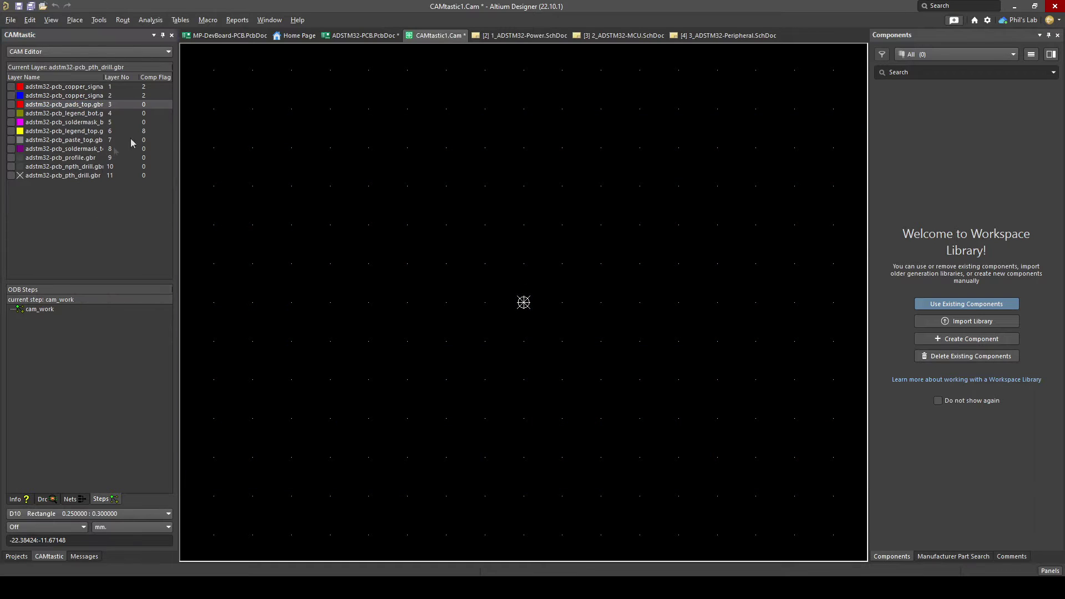
pyautogui.click(11, 87)
pyautogui.moveTo(436, 215)
pyautogui.mouseDown(button='right')
pyautogui.moveTo(431, 206)
pyautogui.moveTo(531, 257)
pyautogui.moveTo(542, 248)
pyautogui.moveTo(447, 239)
pyautogui.mouseUp(button='right')
pyautogui.keyDown('ctrl'); pyautogui.scroll(2, 430, 206); pyautogui.keyUp('ctrl')
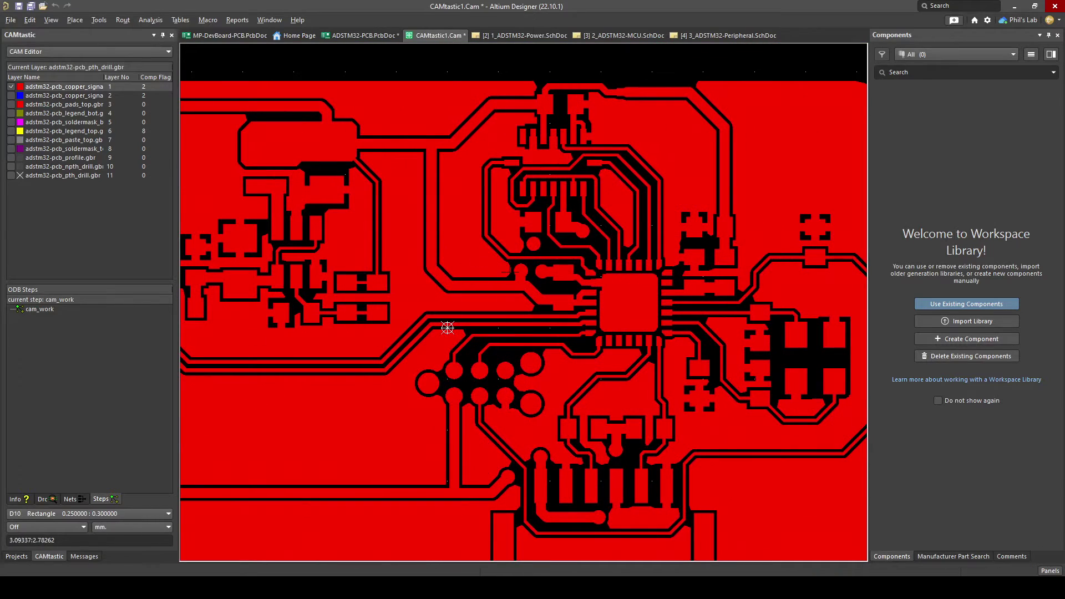
pyautogui.moveTo(447, 328); pyautogui.dragTo(352, 308, button='right')
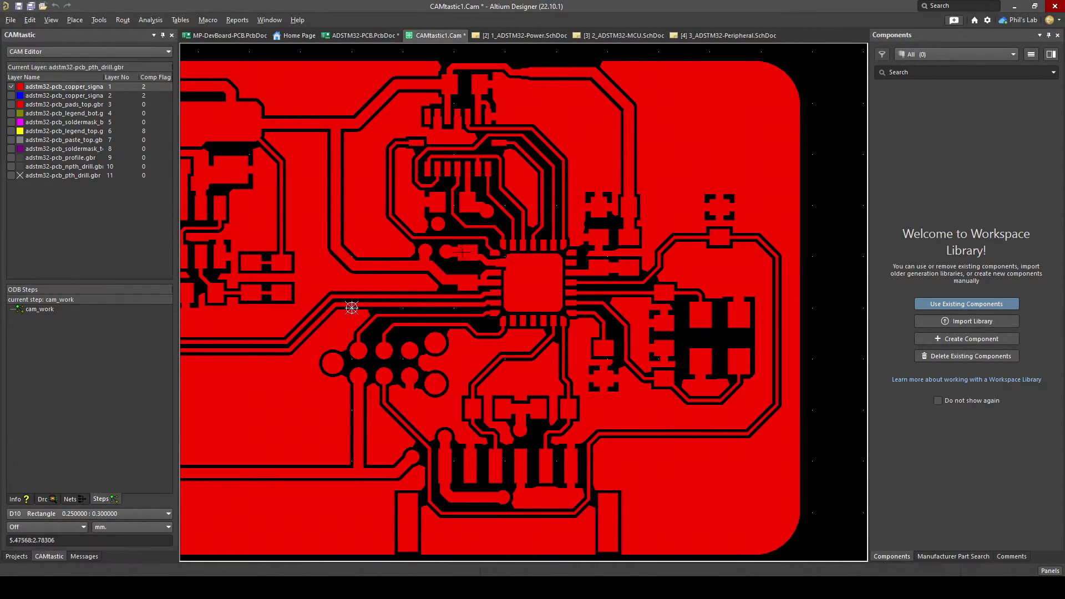
pyautogui.press('+')
# Check the bottom copper, top pads, top legend and top paste layers, then hide them again.
pyautogui.click(11, 99)
pyautogui.click(12, 104)
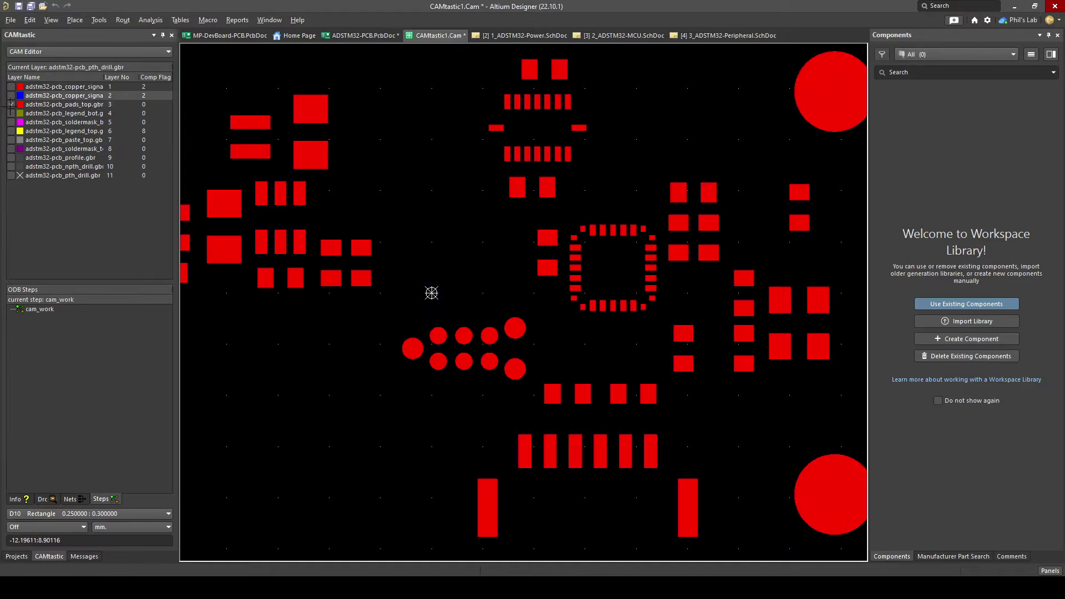
pyautogui.click(11, 130)
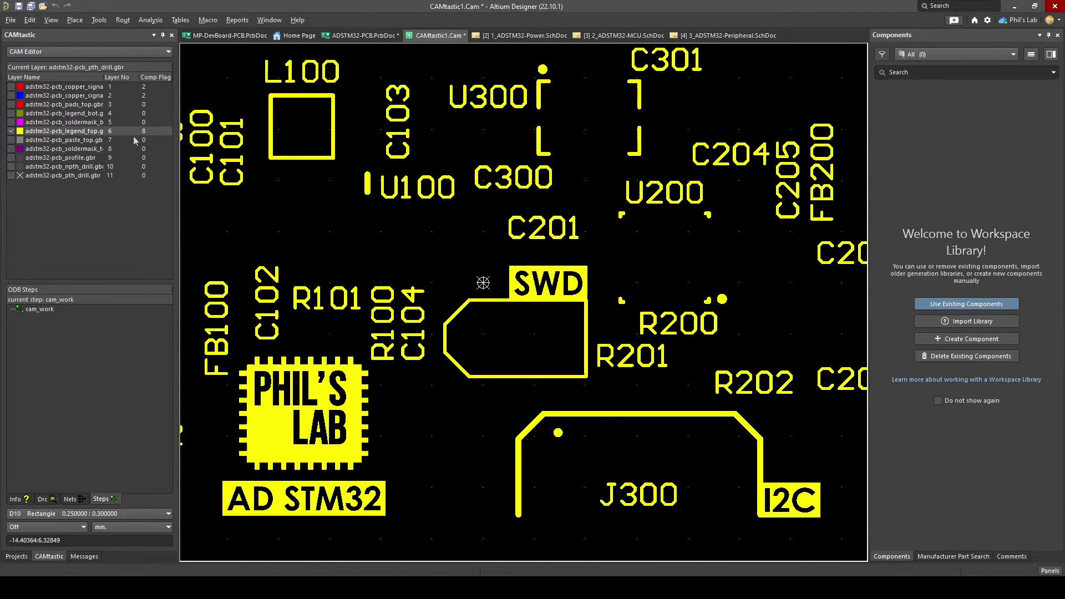
pyautogui.click(11, 140)
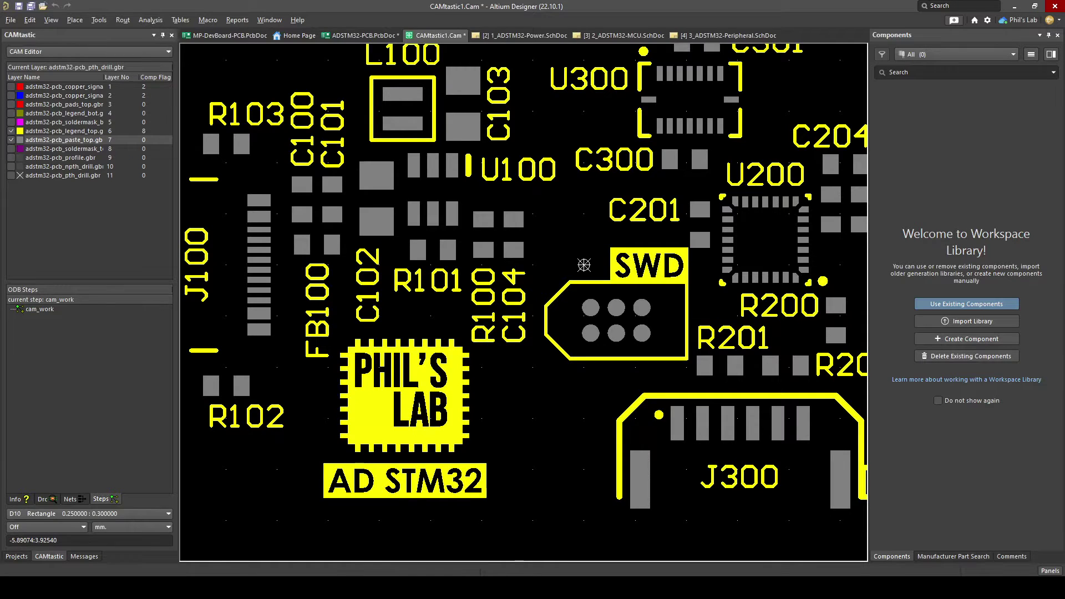
pyautogui.click(11, 131)
pyautogui.click(11, 139)
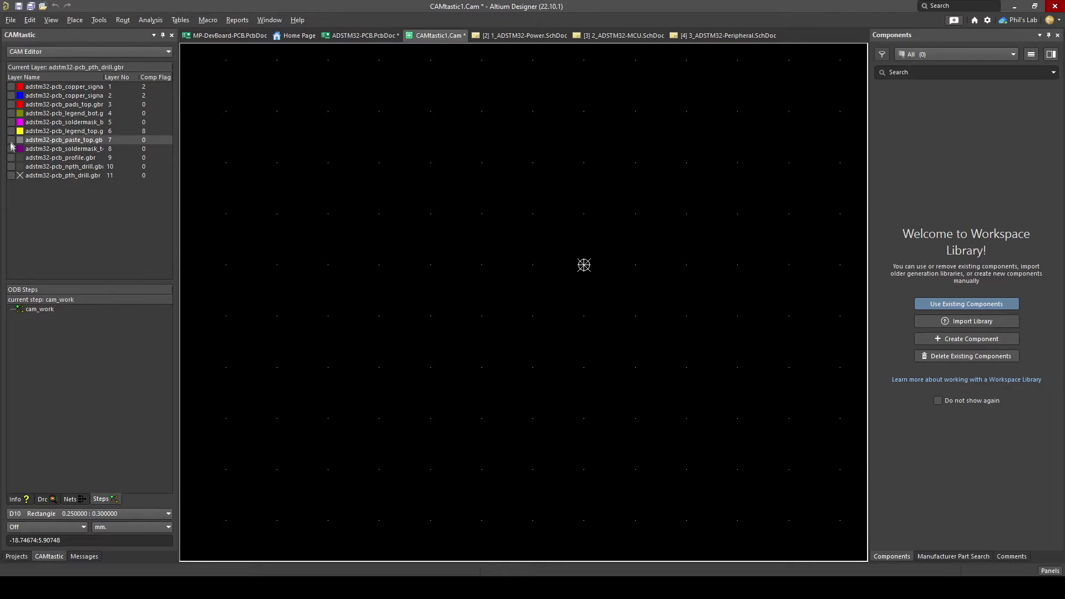
# Open the AD_STM32_Tutorial Project Outputs folder in File Explorer.
pyautogui.click(22, 556)
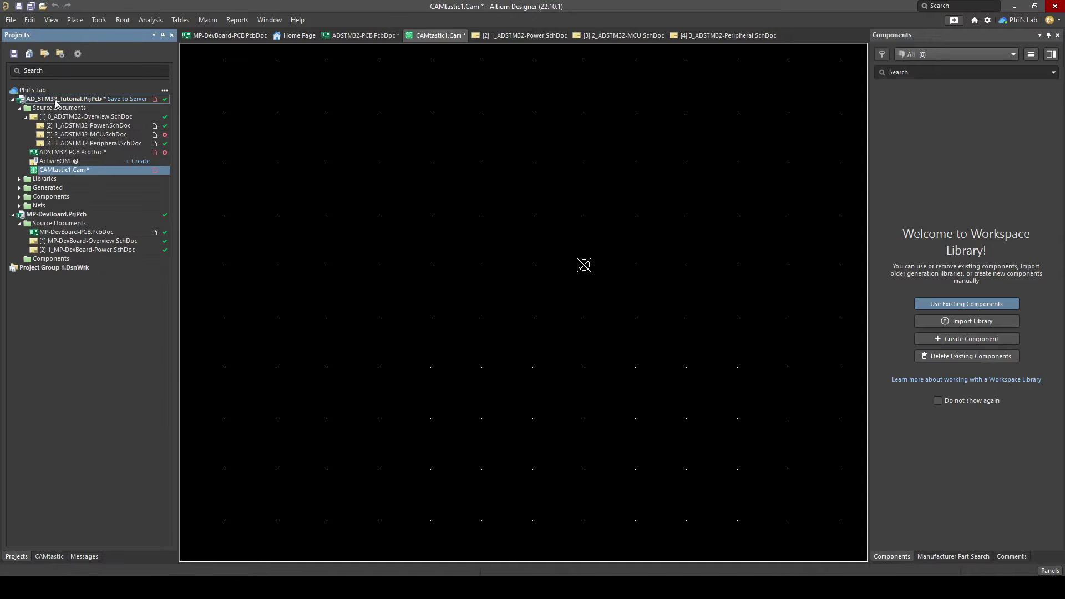
pyautogui.rightClick(56, 100)
pyautogui.click(85, 246)
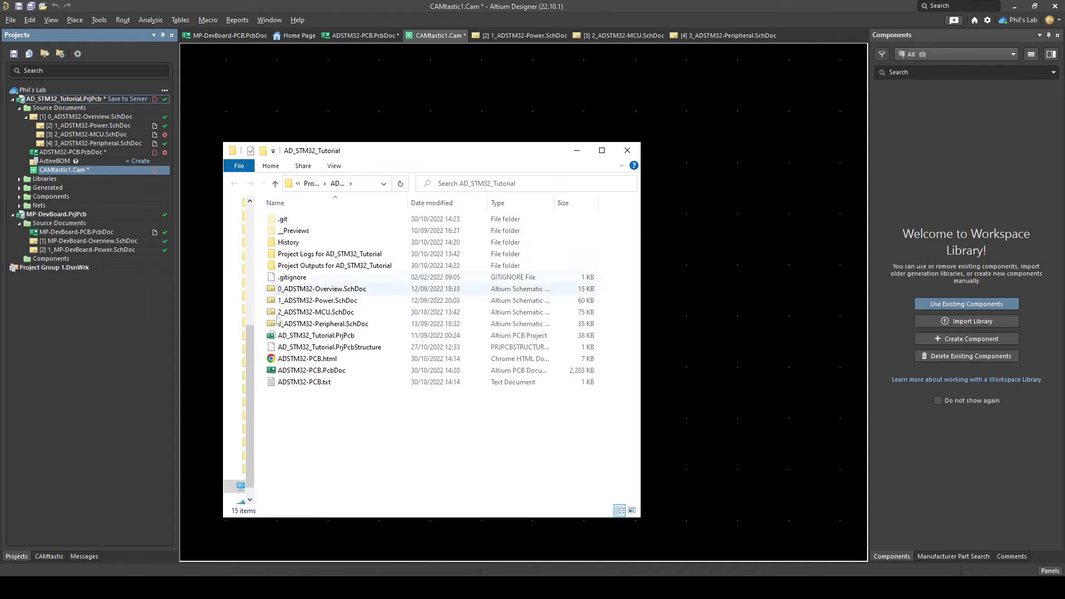
pyautogui.doubleClick(316, 269)
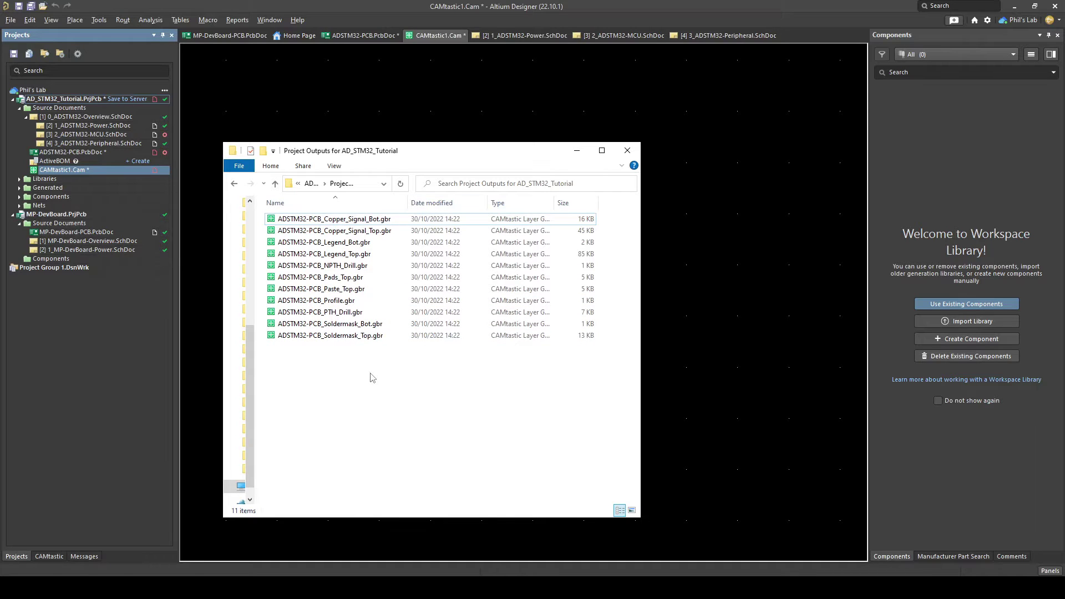
# Compress the eleven Gerber files into ADSTM32-Gerber.zip.
pyautogui.moveTo(370, 377); pyautogui.dragTo(259, 198)
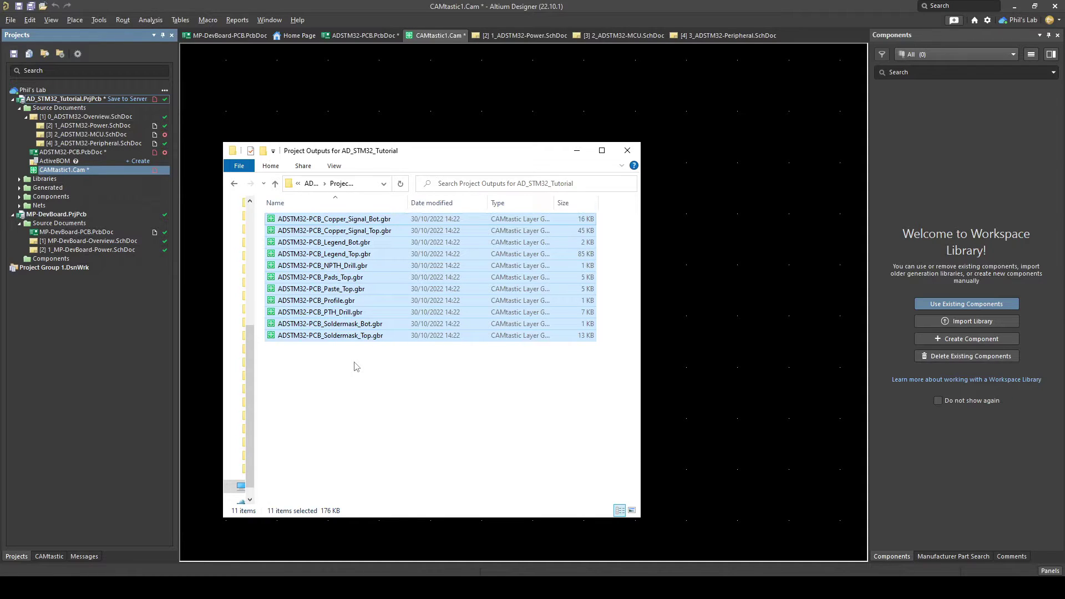
pyautogui.rightClick(333, 289)
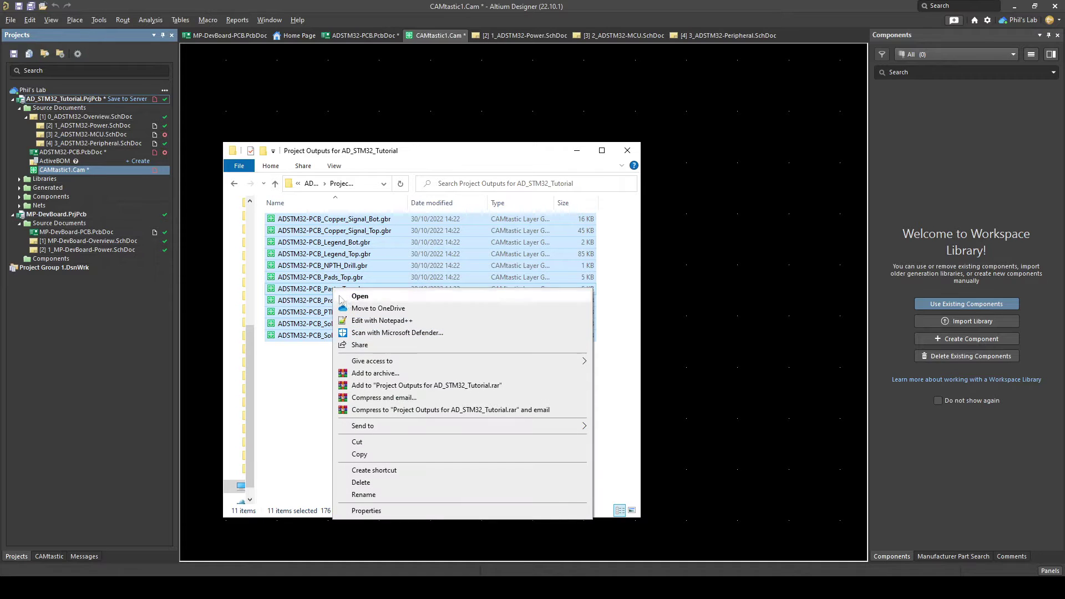
pyautogui.click(405, 380)
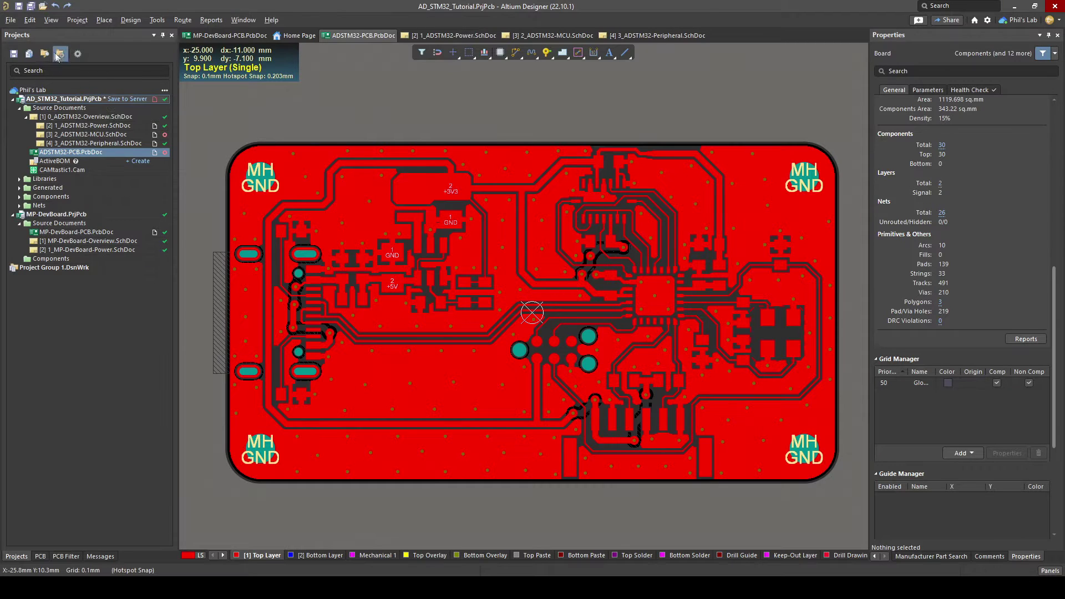
pyautogui.click(11, 20)
# Export a metric pick-and-place file that excludes Standard (No BOM) items such as J200.
pyautogui.moveTo(102, 288)
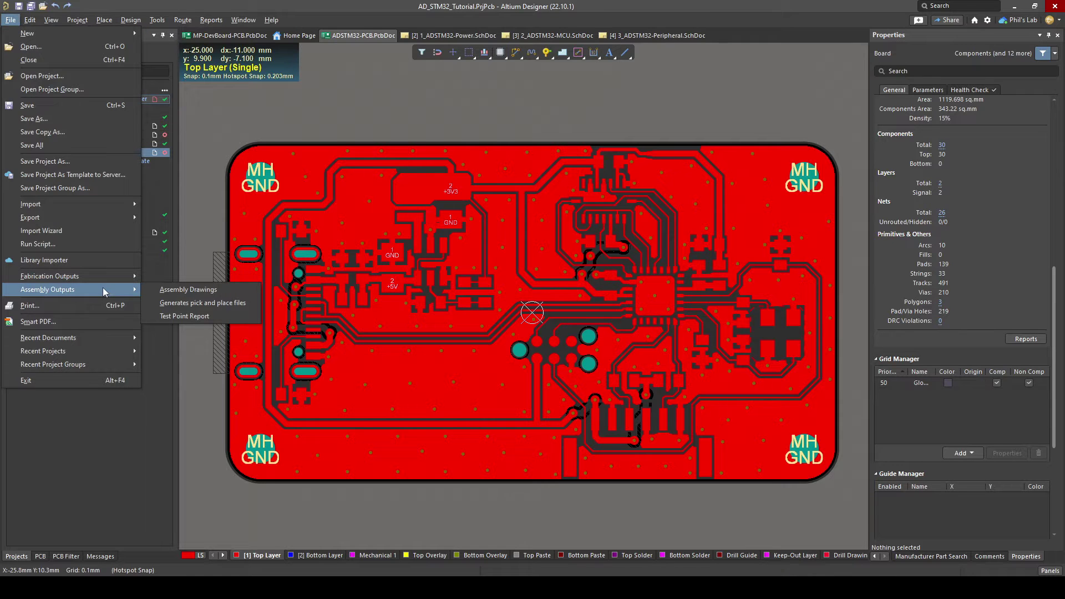
pyautogui.click(201, 304)
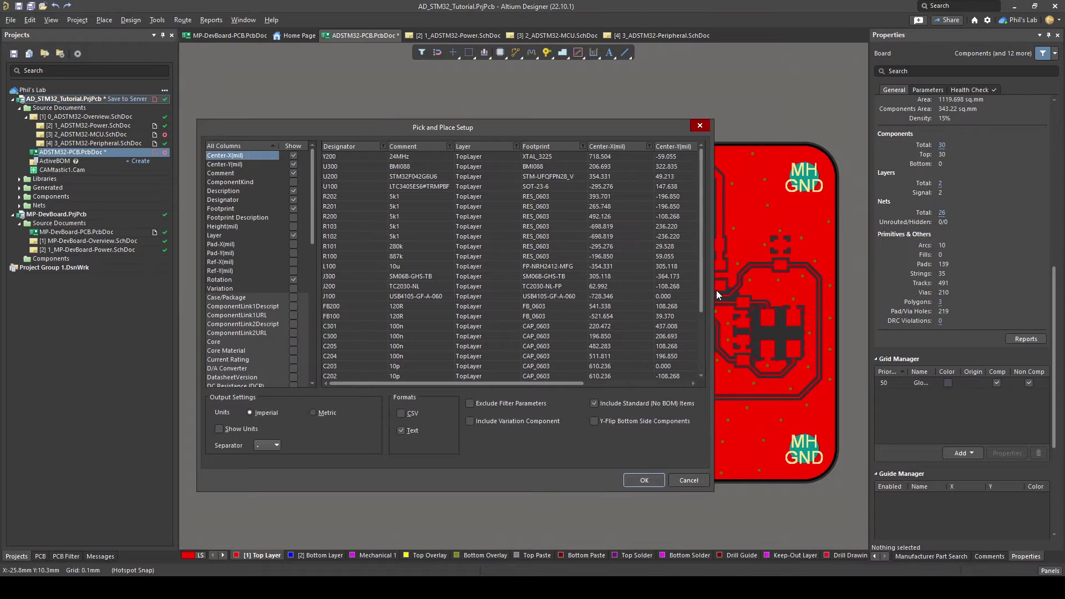
pyautogui.moveTo(714, 290); pyautogui.dragTo(784, 290)
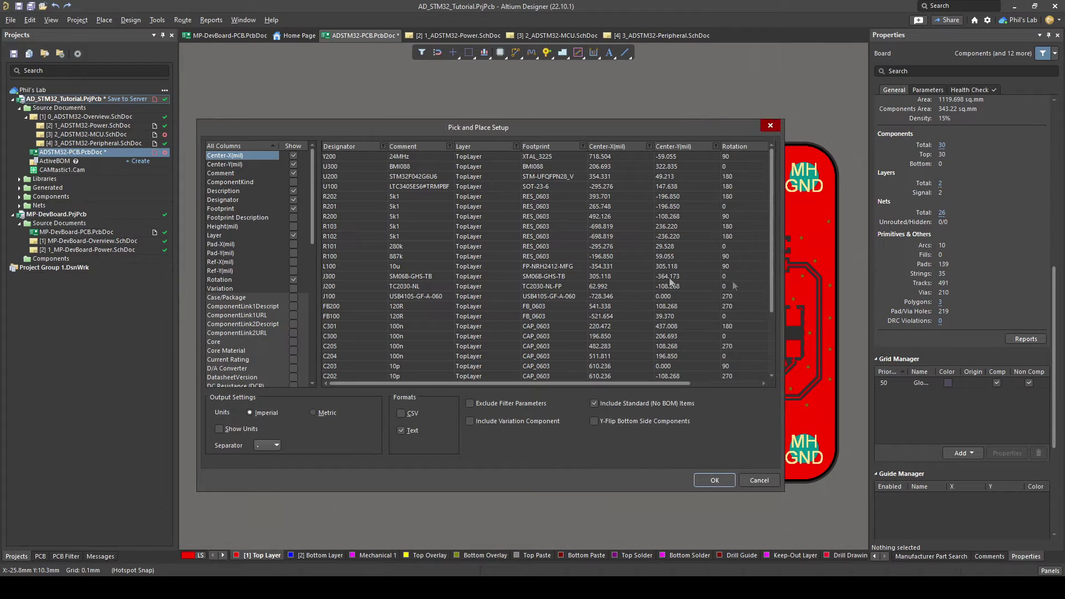
pyautogui.click(314, 413)
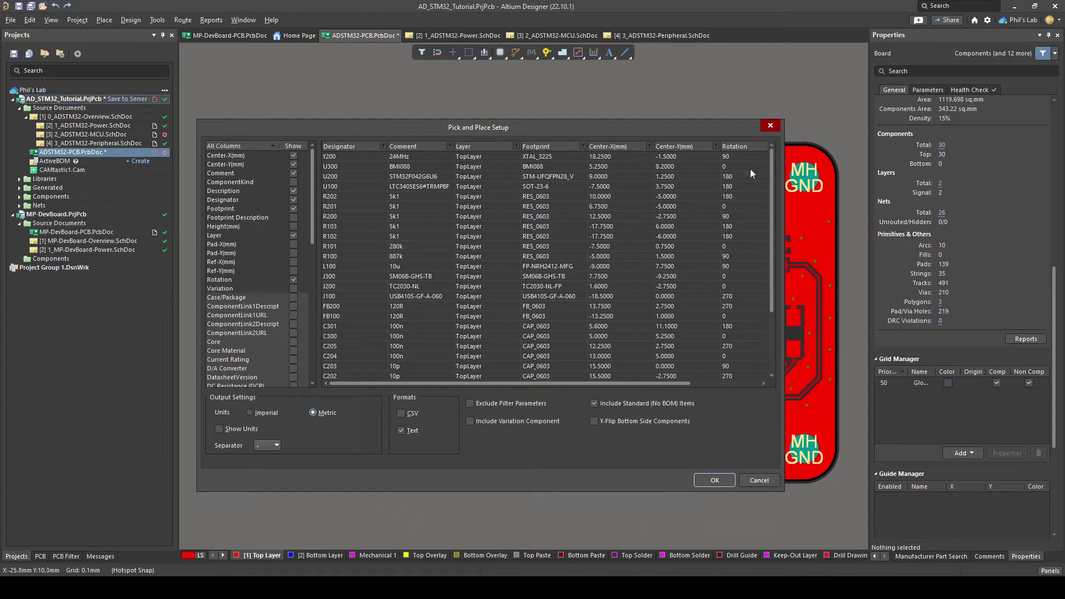
pyautogui.click(348, 287)
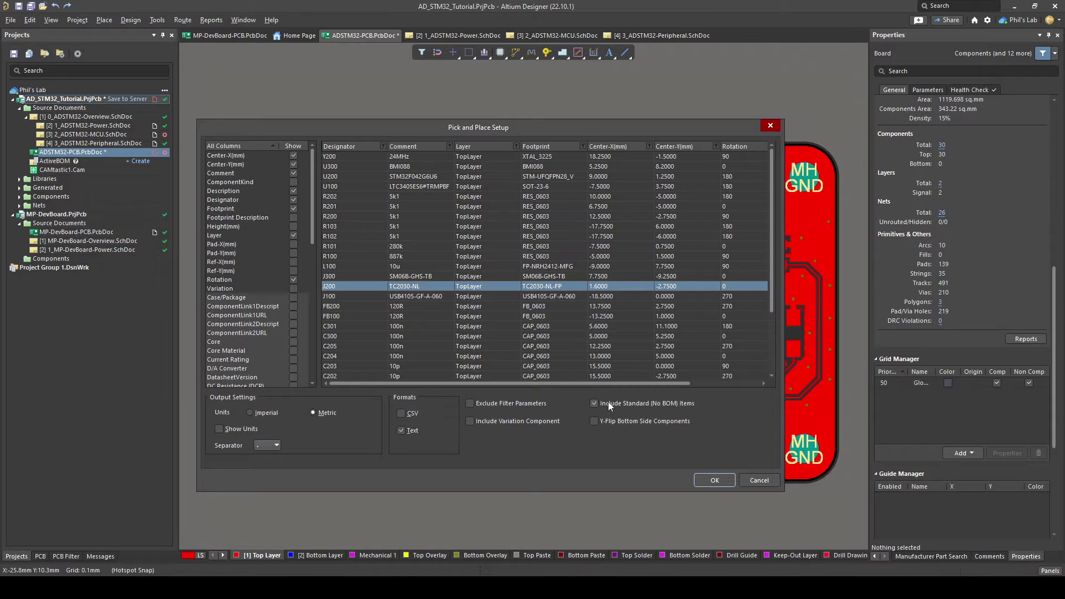
pyautogui.click(625, 404)
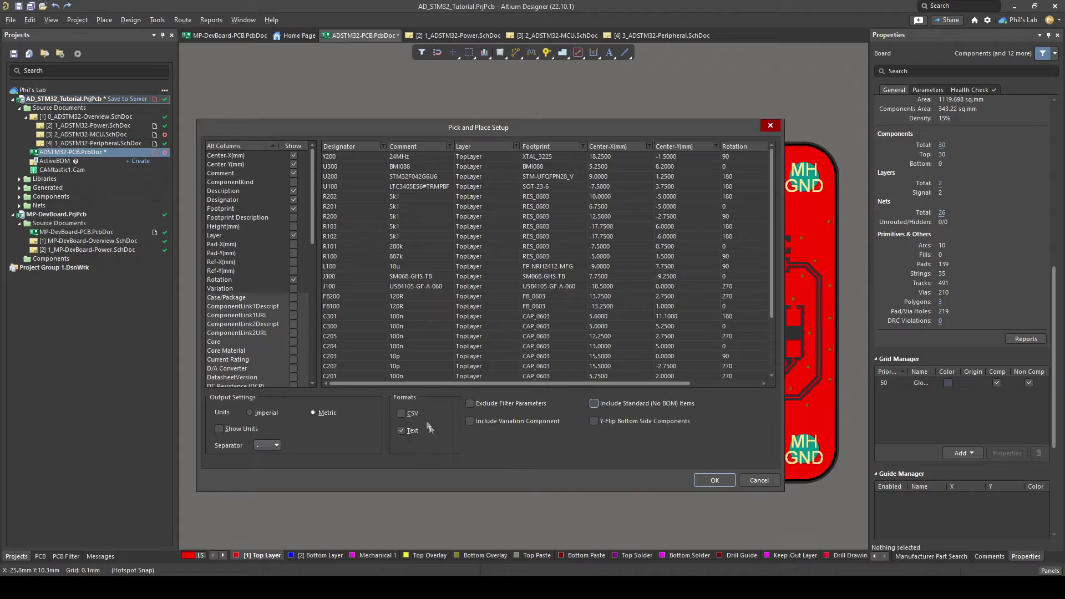
pyautogui.click(713, 479)
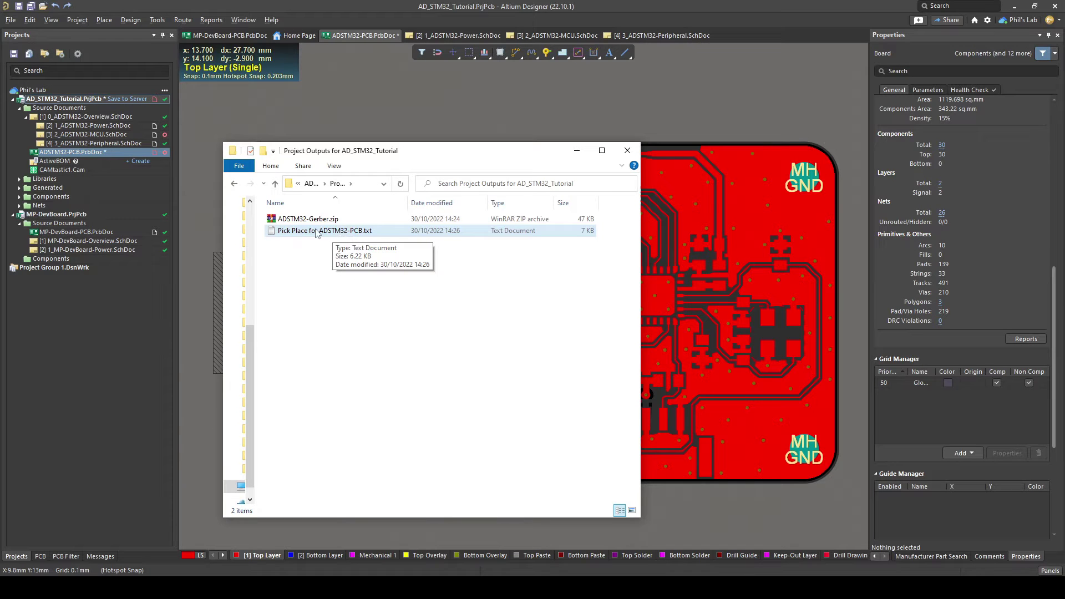
# Delete the header lines so the pick-and-place file starts at the Designator row, then save and close.
pyautogui.doubleClick(344, 230)
pyautogui.doubleClick(438, 184)
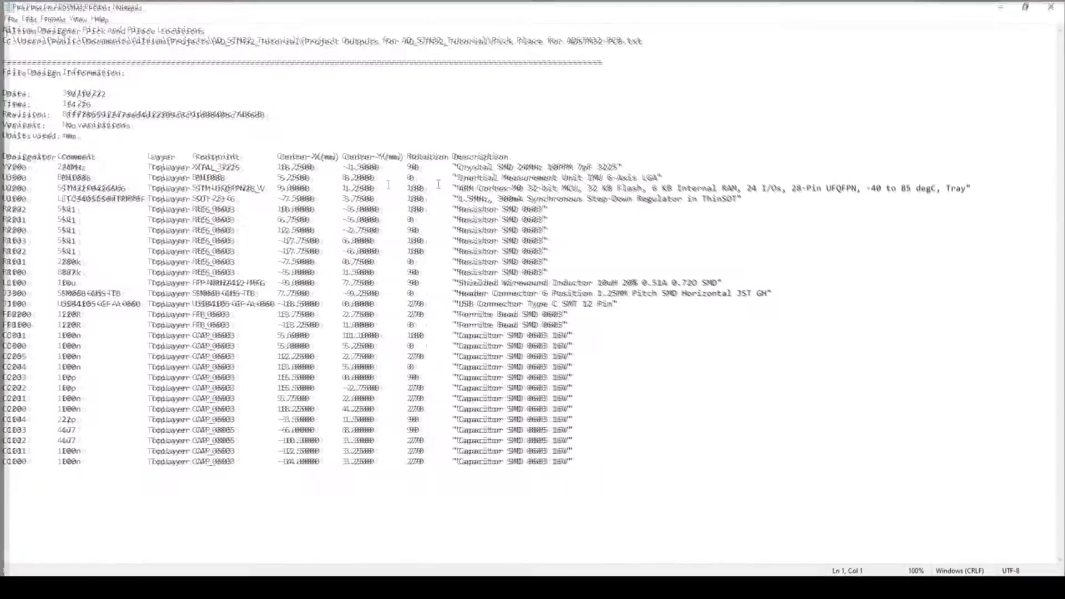
pyautogui.moveTo(92, 135); pyautogui.dragTo(2, 6)
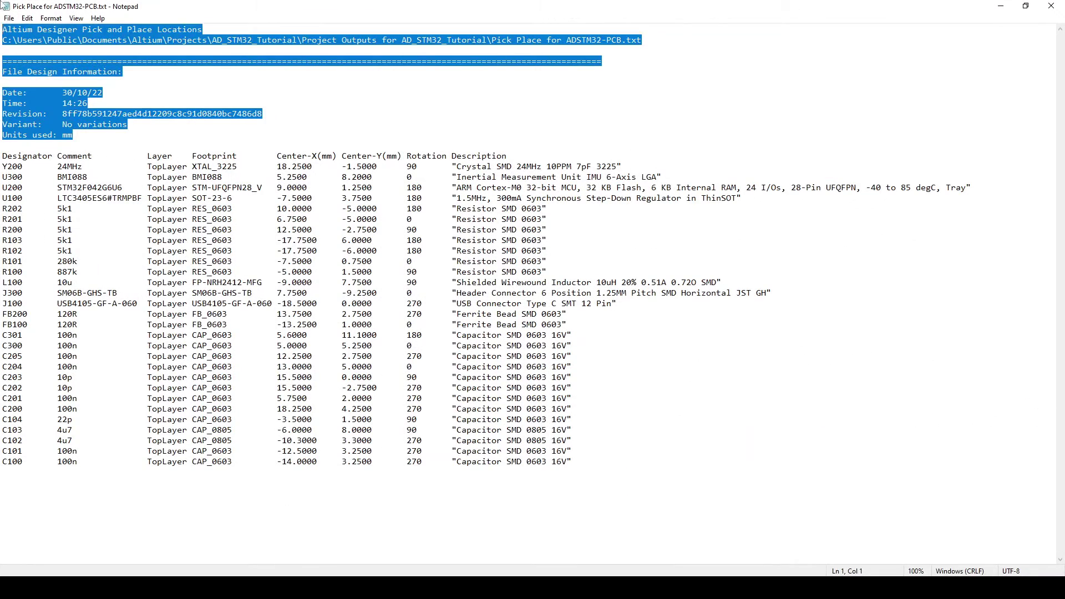
pyautogui.moveTo(581, 457); pyautogui.dragTo(3, 156)
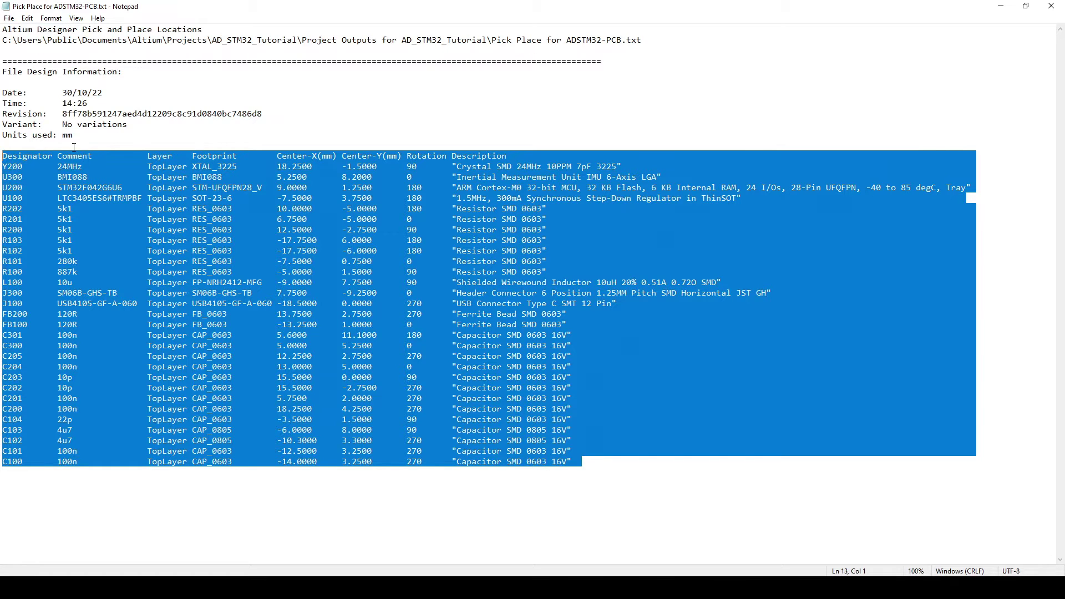
pyautogui.moveTo(67, 146); pyautogui.dragTo(3, 5)
pyautogui.press('Delete')
pyautogui.press('Delete')
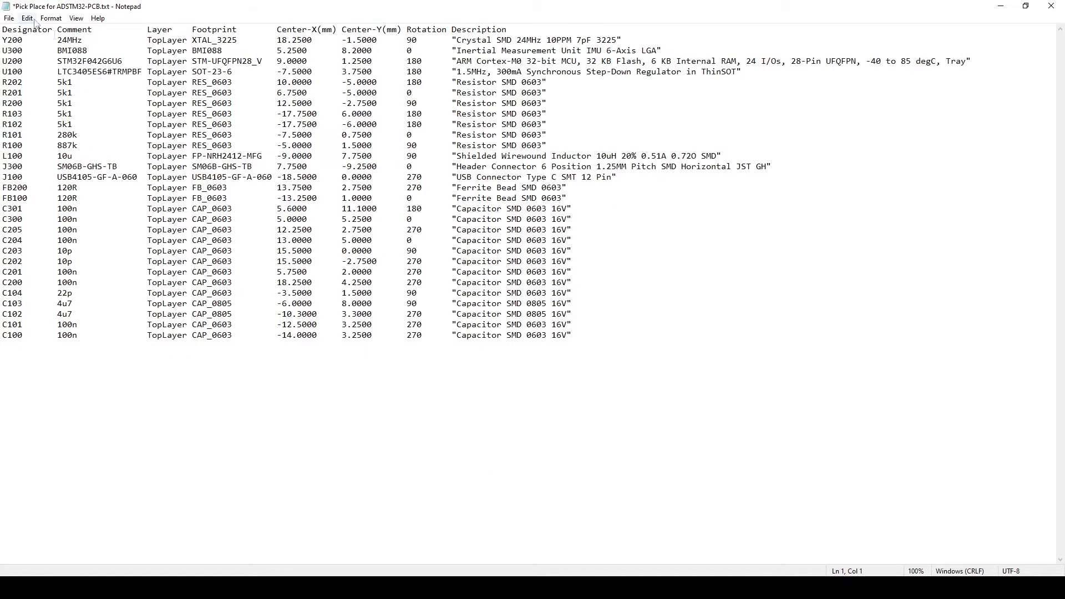
pyautogui.hotkey('ctrl', 's')
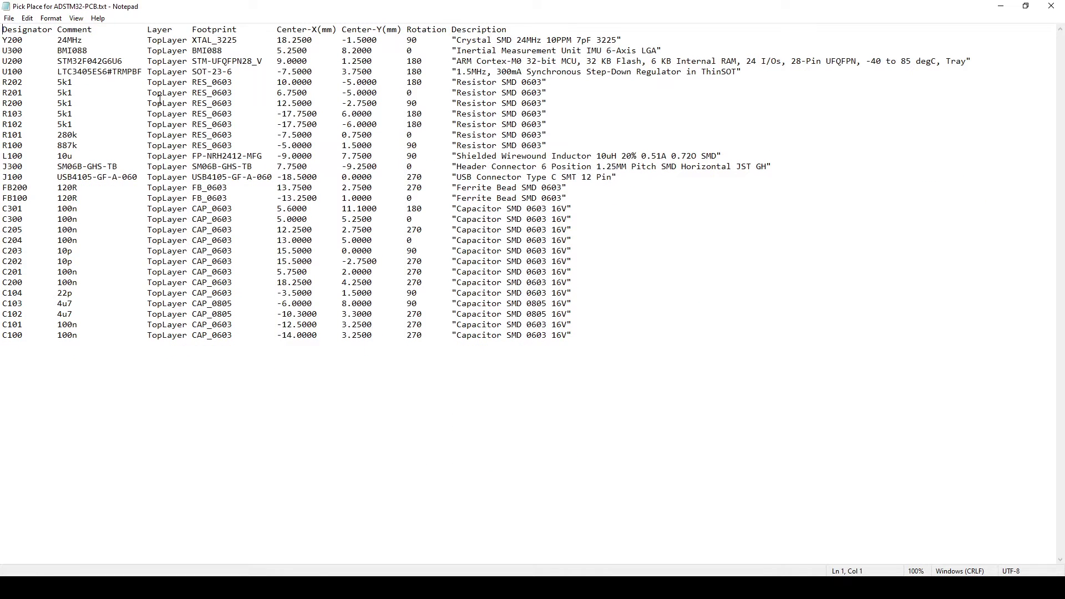
pyautogui.click(1050, 6)
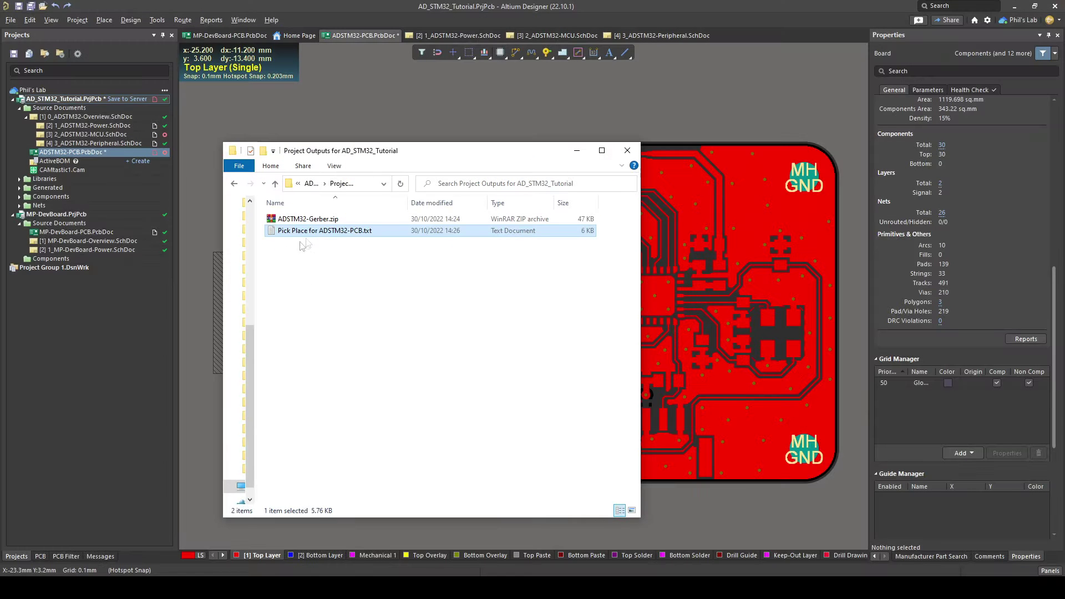
# Rename the Pick Place file to ADSTM32-CPL.txt and close the Explorer window.
pyautogui.click(304, 229)
pyautogui.write('ADSTM32-CPL')
pyautogui.press('Return')
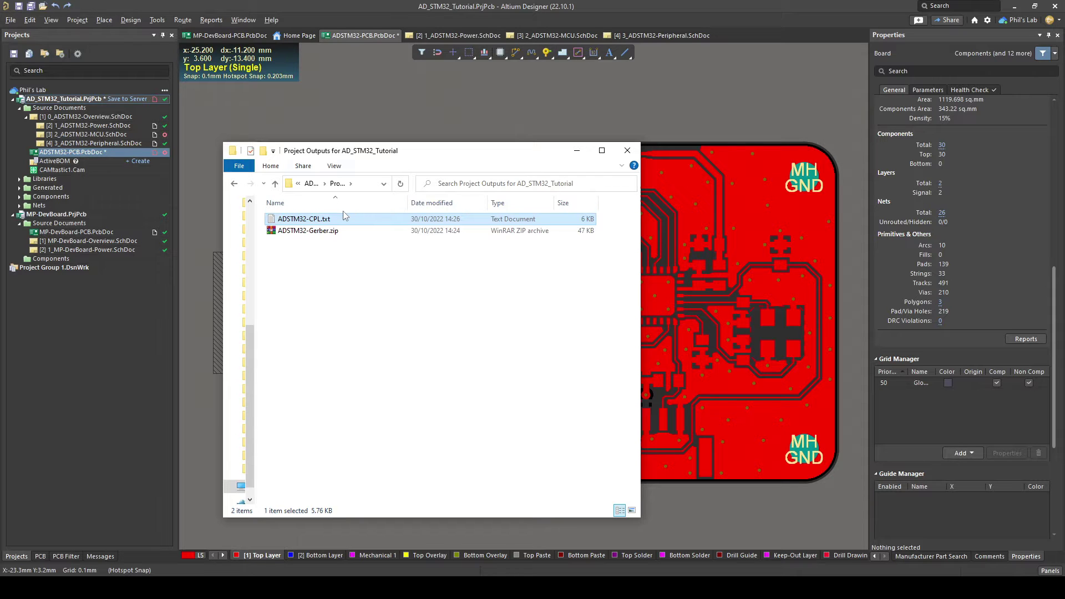
pyautogui.click(628, 151)
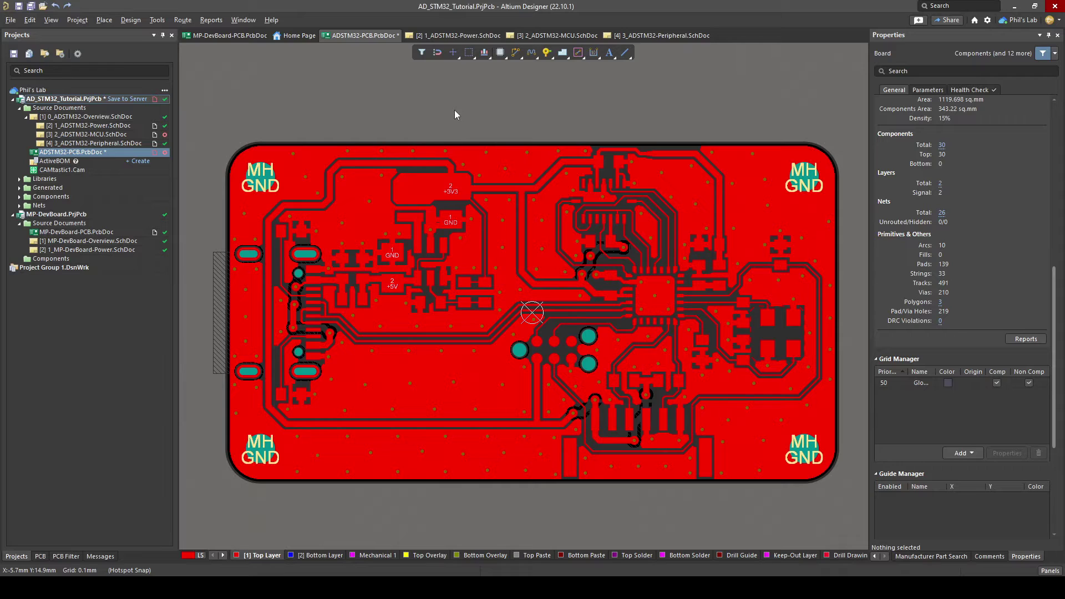
pyautogui.hotkey('shift', 'h')
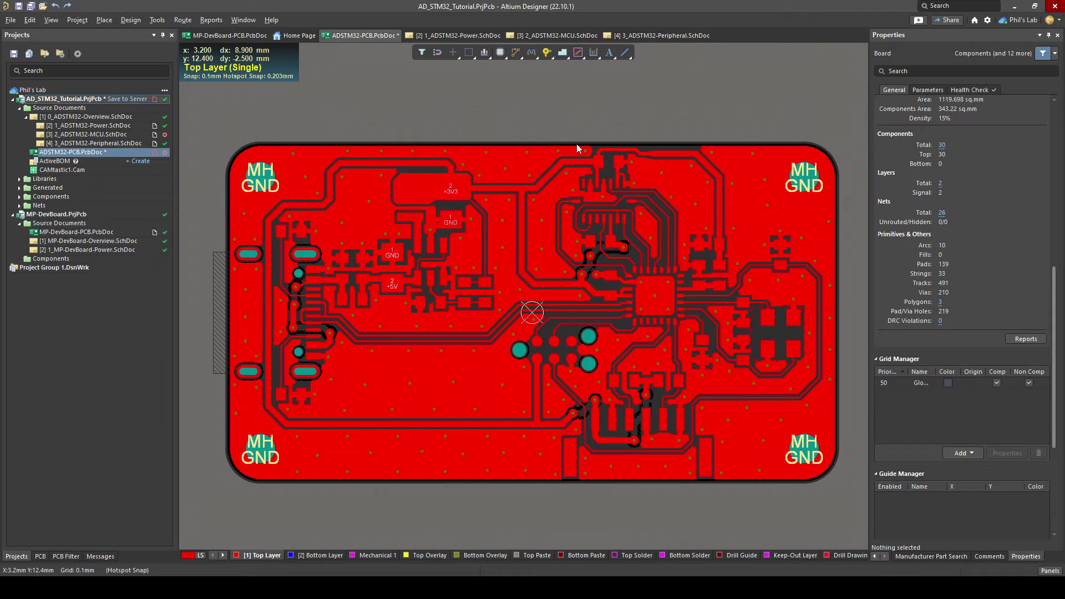
pyautogui.click(460, 36)
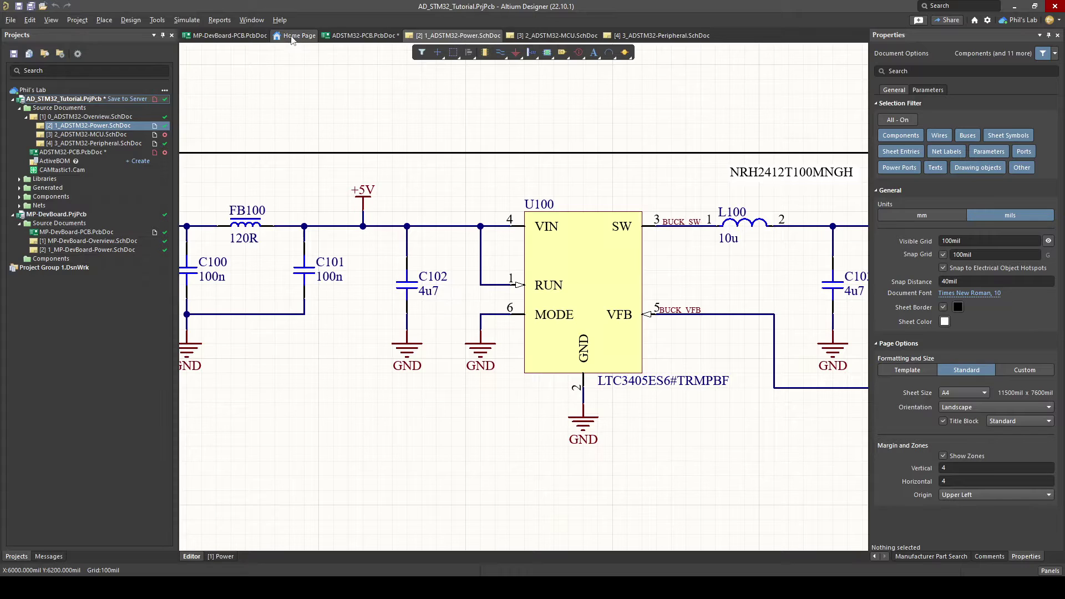
# Open Reports > Bill of Materials for AD_STM32_Tutorial and centre its dialog.
pyautogui.click(227, 21)
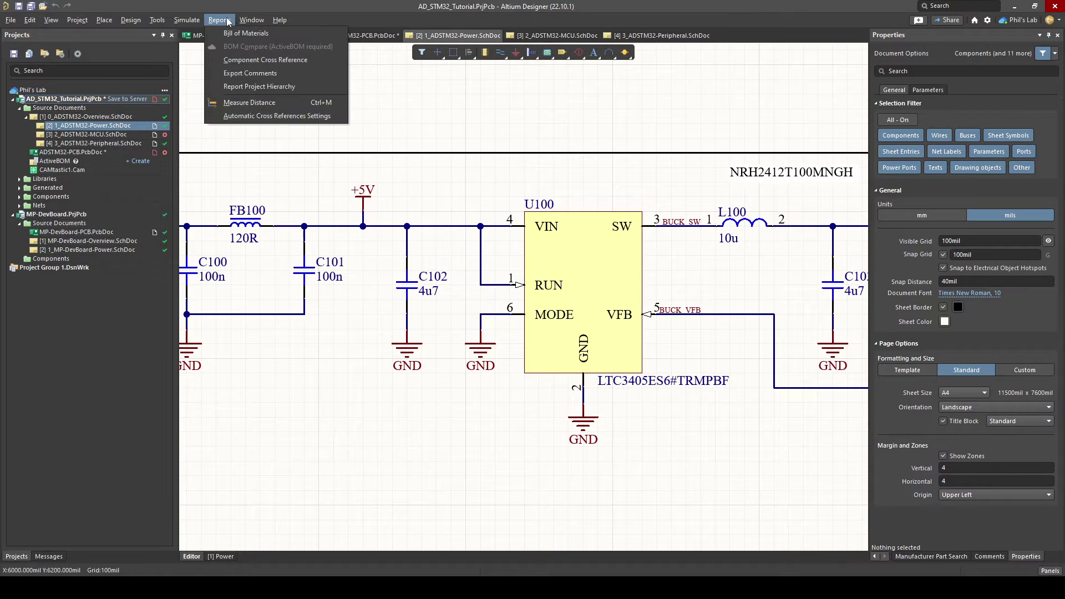
pyautogui.click(225, 32)
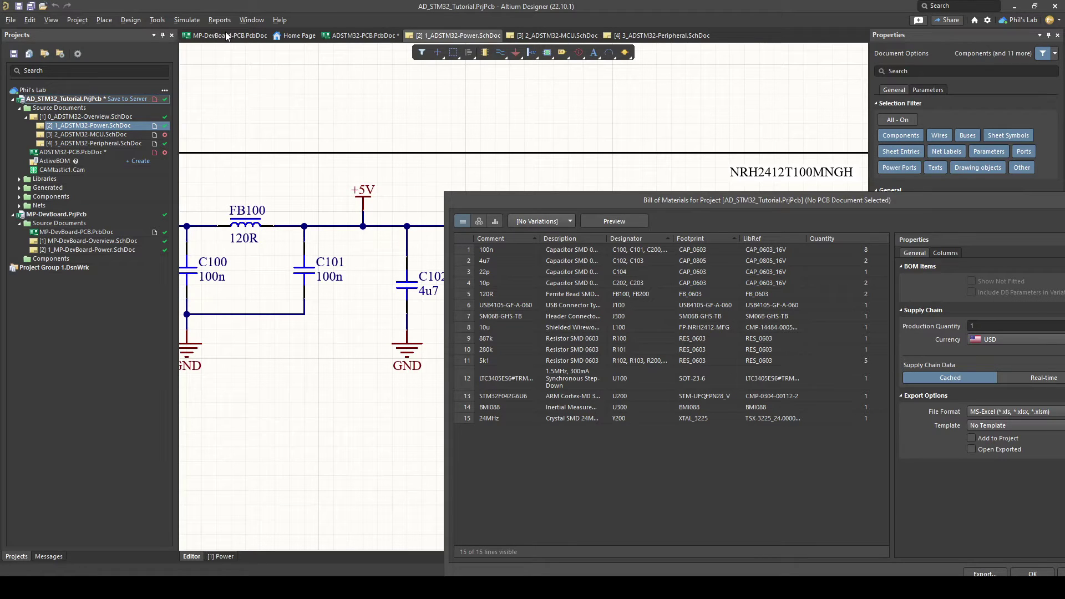
pyautogui.moveTo(561, 202); pyautogui.dragTo(289, 114)
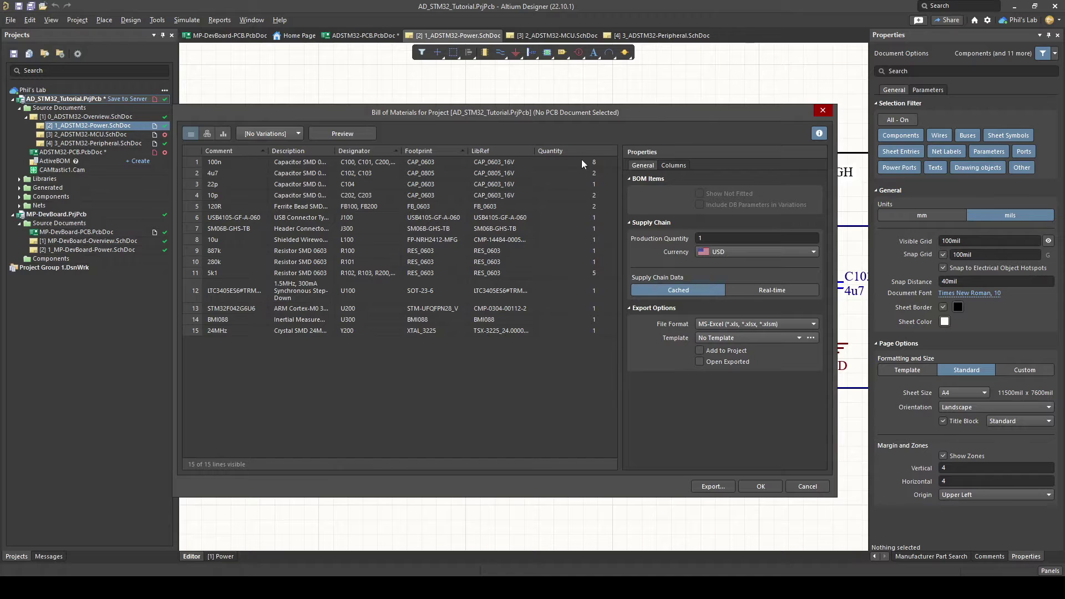
# Keep Comment, Description, Designator, Footprint, LibRef and Quantity columns, without LogicalDesignator, then view export options.
pyautogui.click(677, 165)
pyautogui.scroll(-5, 691, 379)
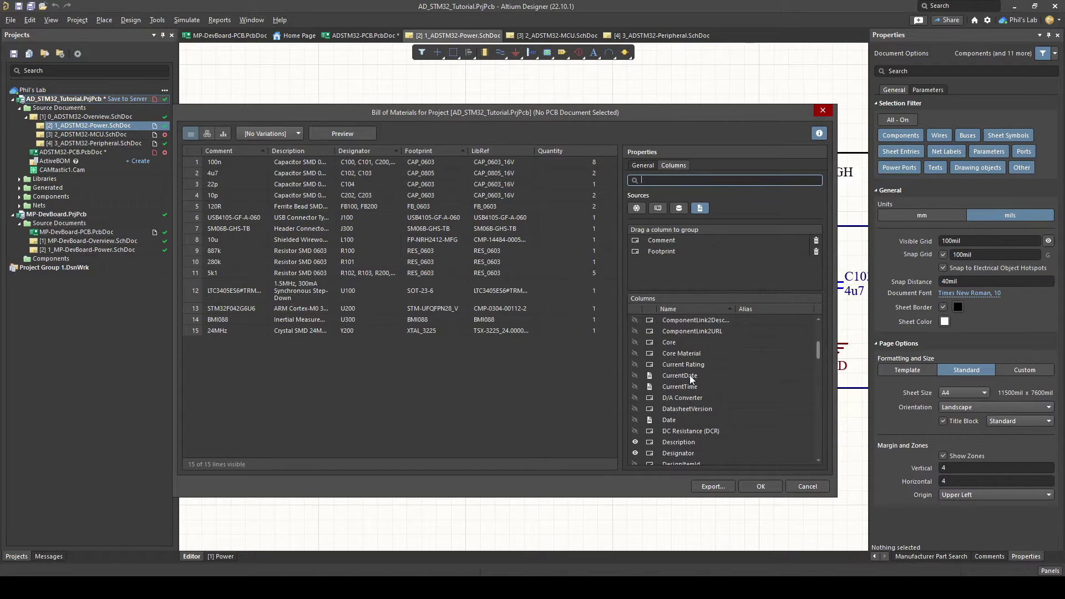
pyautogui.scroll(5, 691, 380)
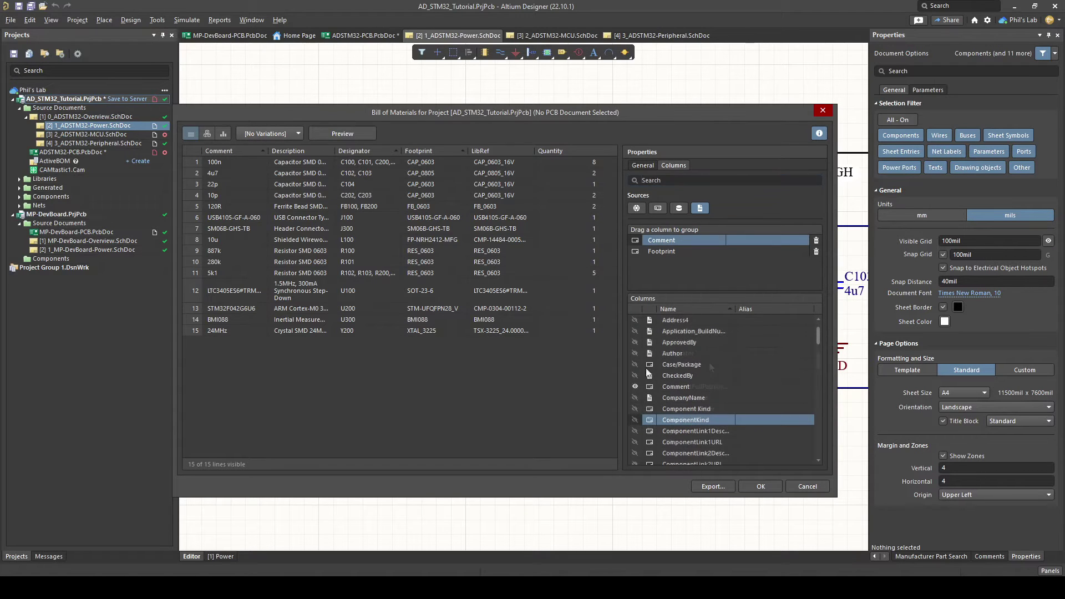
pyautogui.click(635, 431)
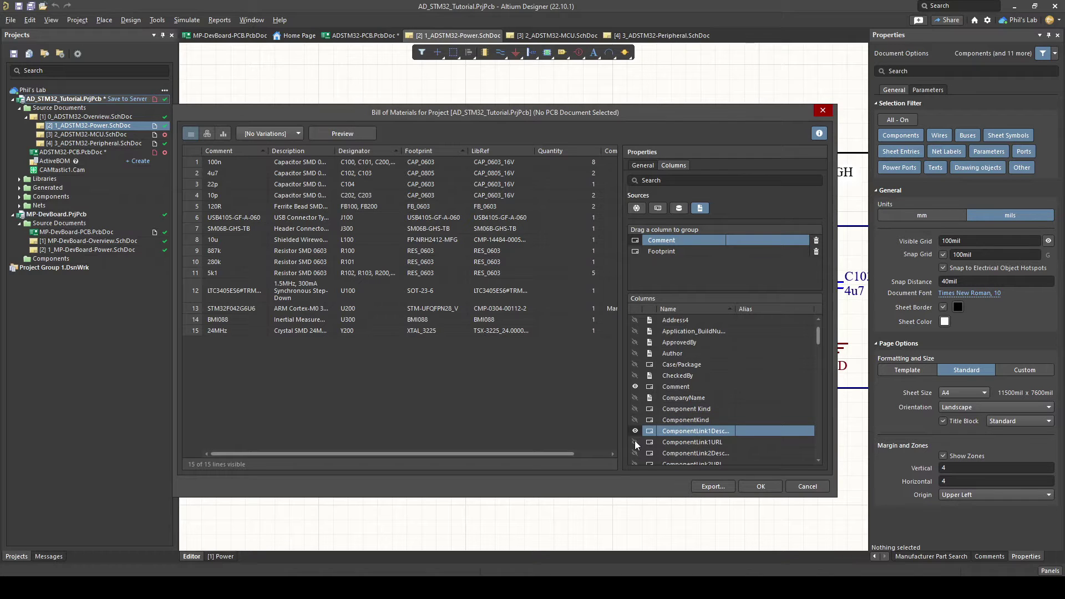
pyautogui.click(634, 442)
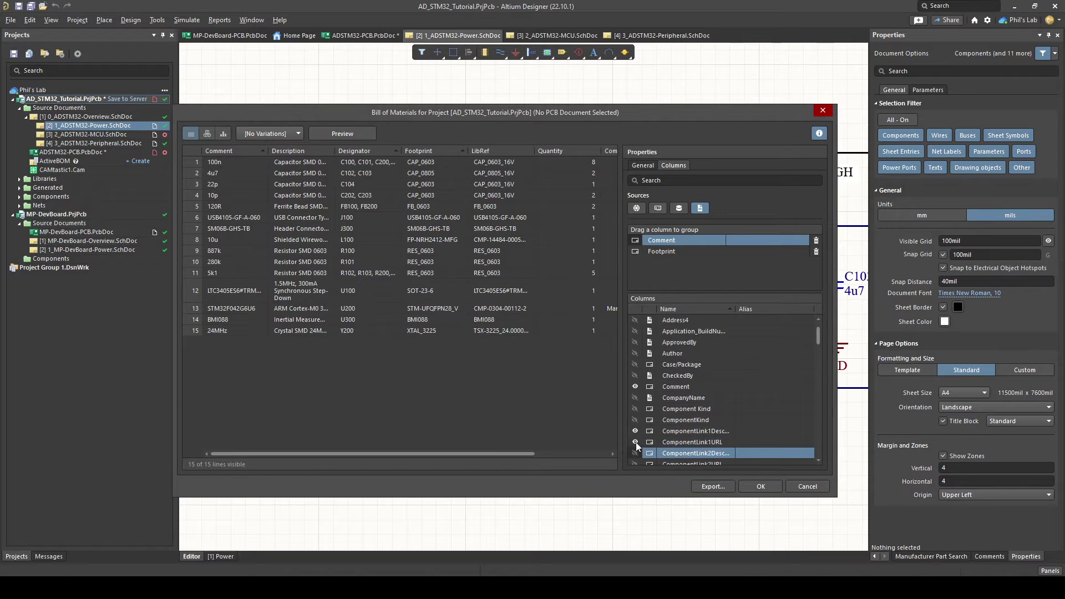
pyautogui.click(635, 441)
pyautogui.click(634, 431)
pyautogui.scroll(-10, 733, 398)
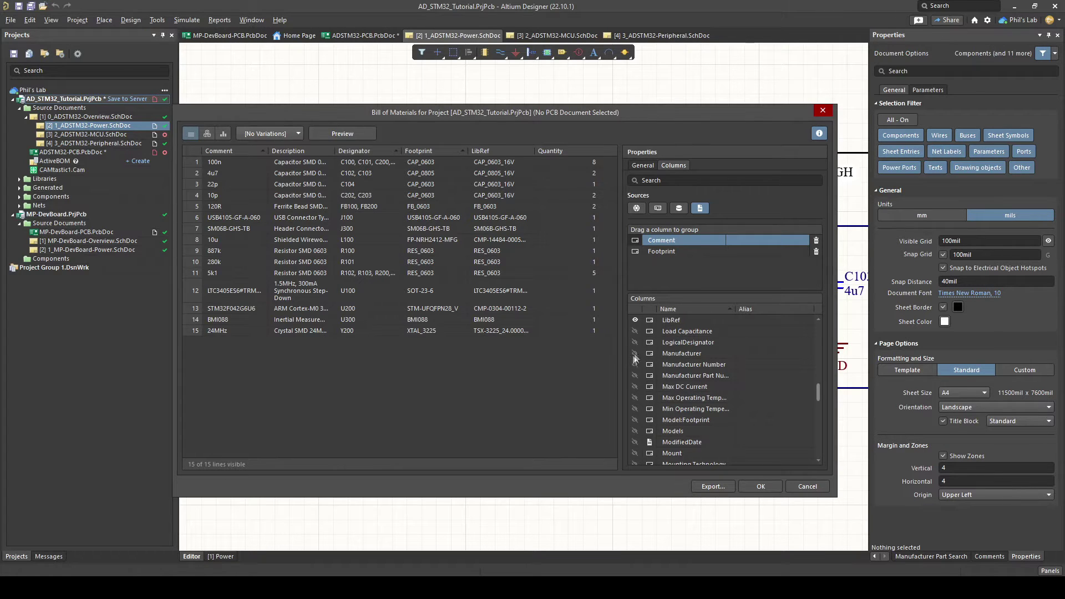
pyautogui.click(635, 342)
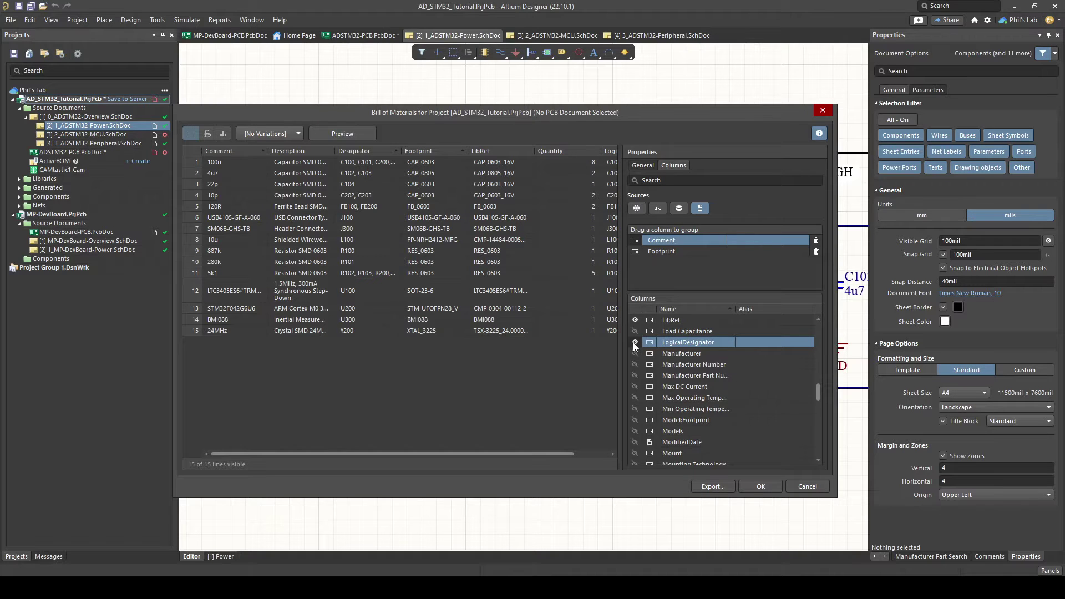
pyautogui.click(635, 342)
pyautogui.click(643, 166)
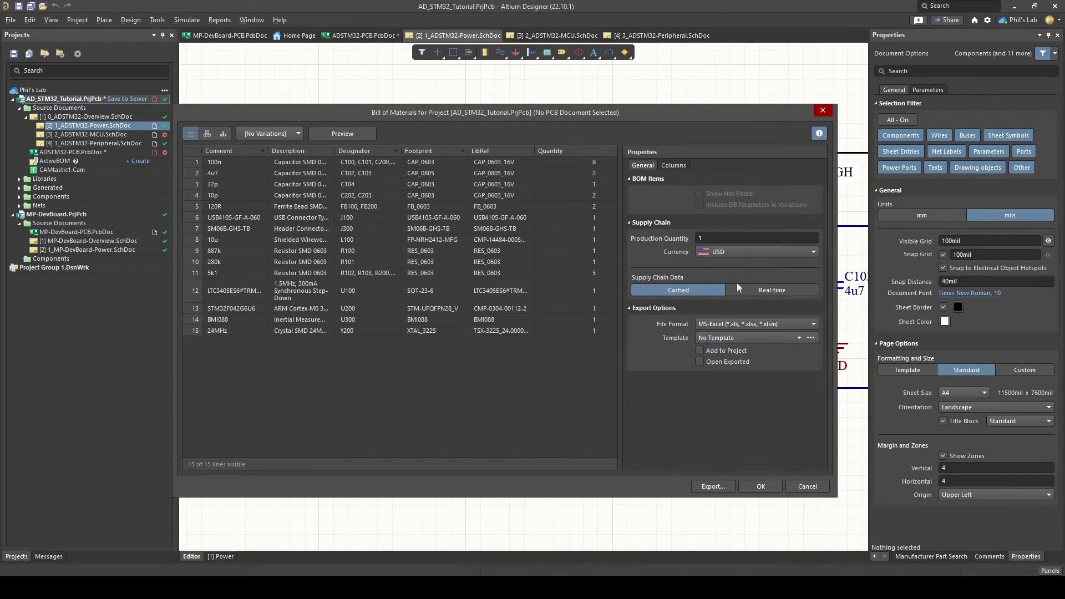
# Save the BOM in CSV (Comma Delimited) format as ADSTM32-BOM.csv.
pyautogui.click(753, 326)
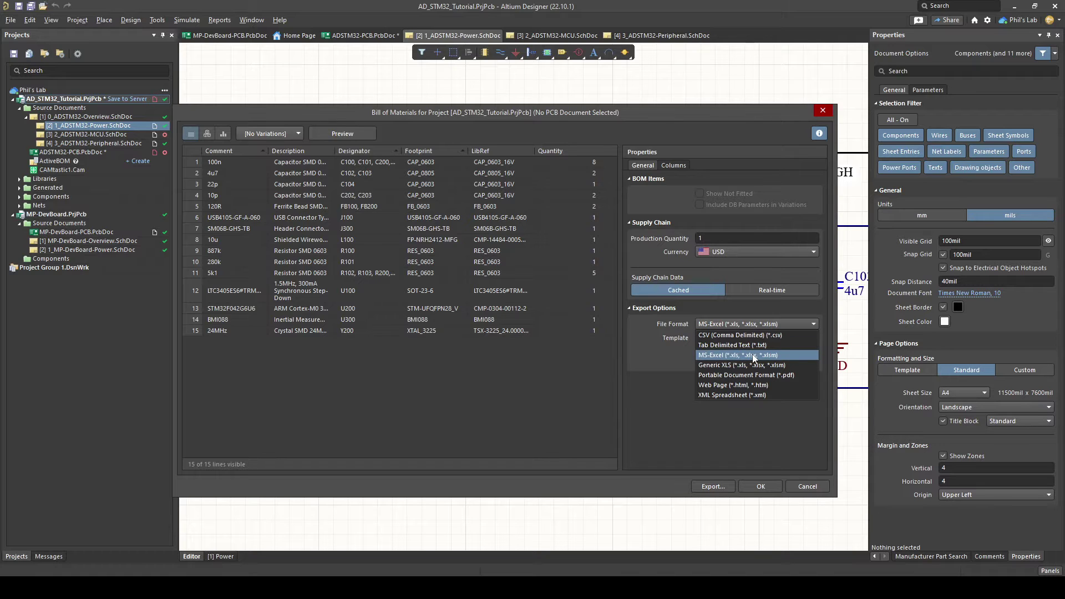
pyautogui.click(731, 335)
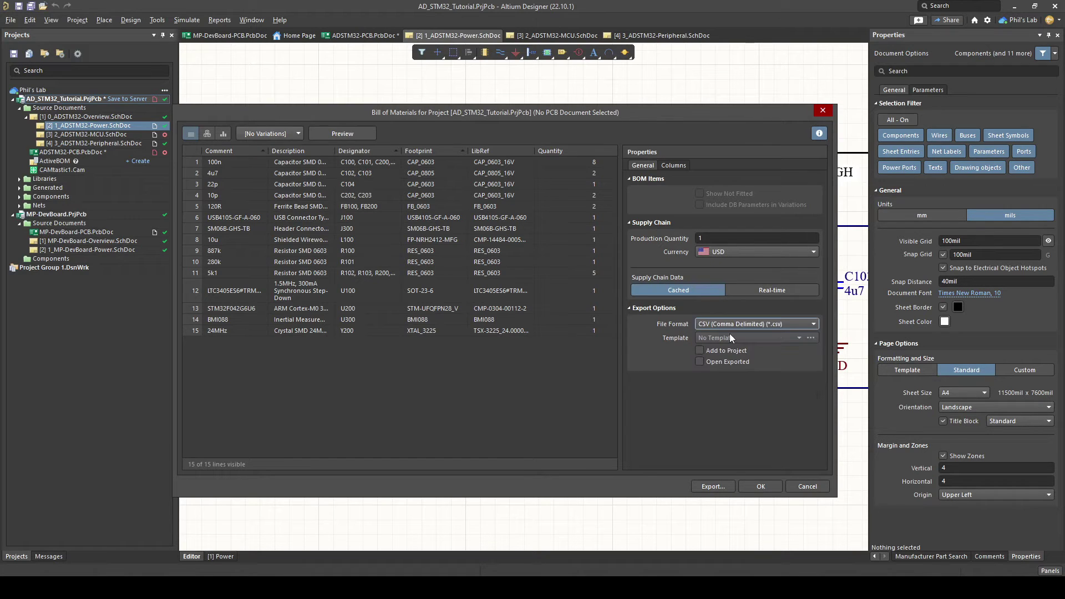
pyautogui.click(712, 486)
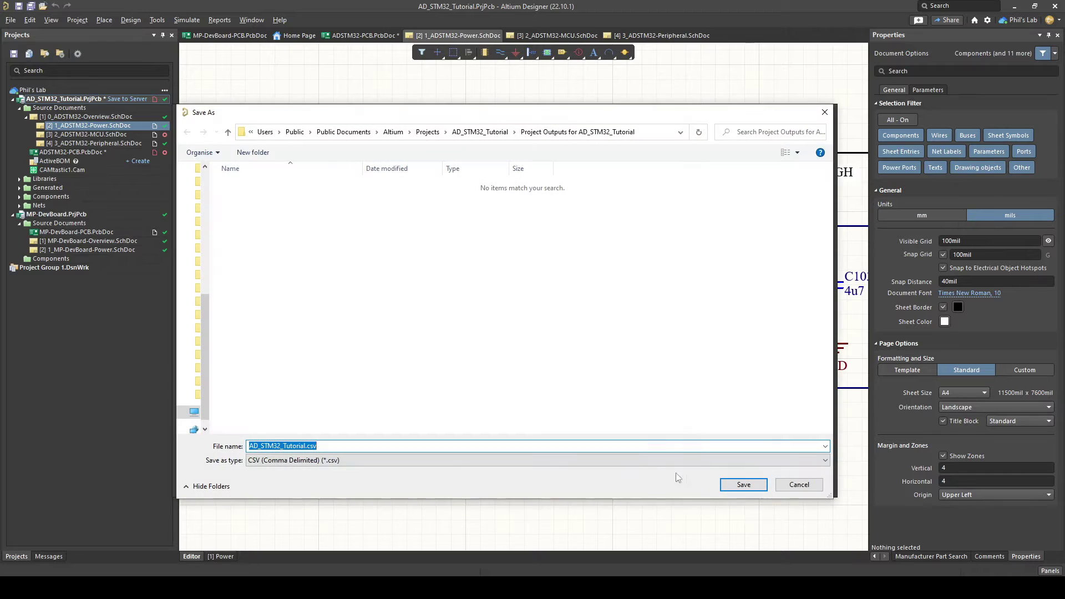
pyautogui.write('ADSTM32-BOM')
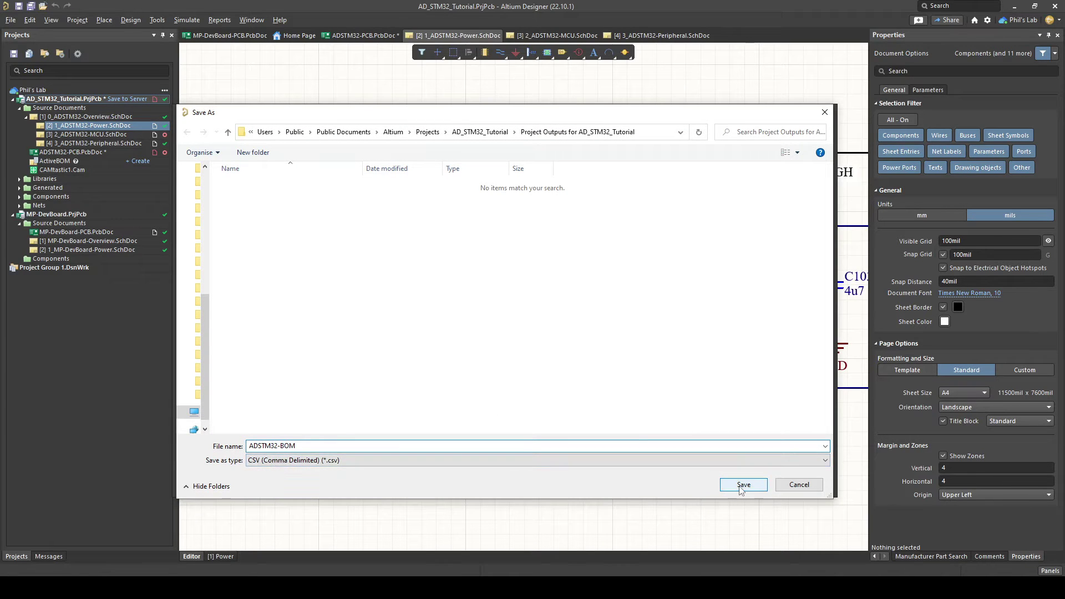
pyautogui.click(744, 485)
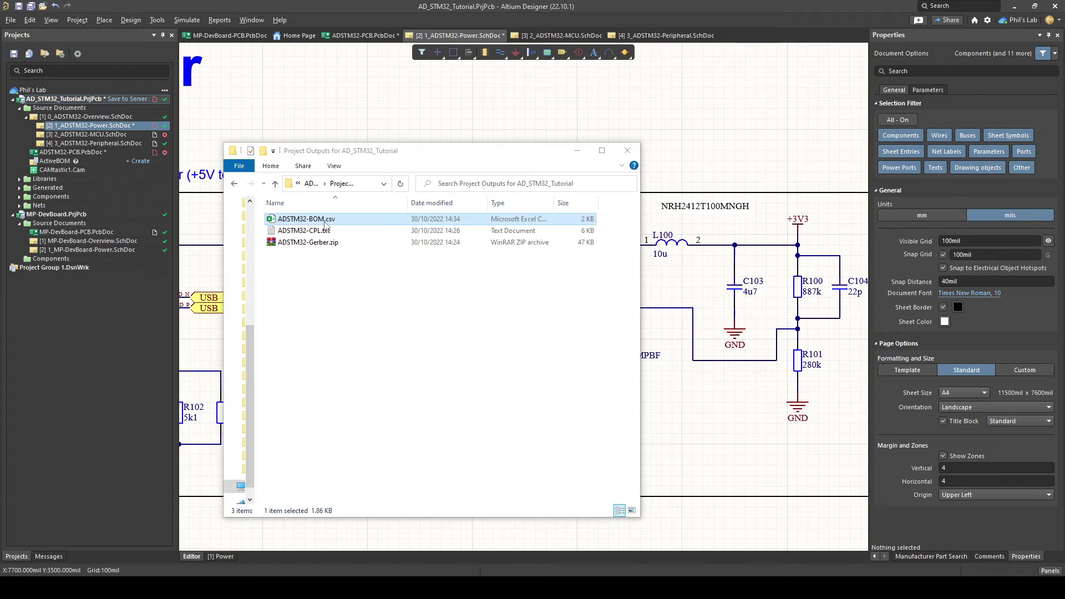
# Open ADSTM32-BOM.csv in Notepad and check the first row's manufacturer part number.
pyautogui.rightClick(325, 226)
pyautogui.click(283, 242)
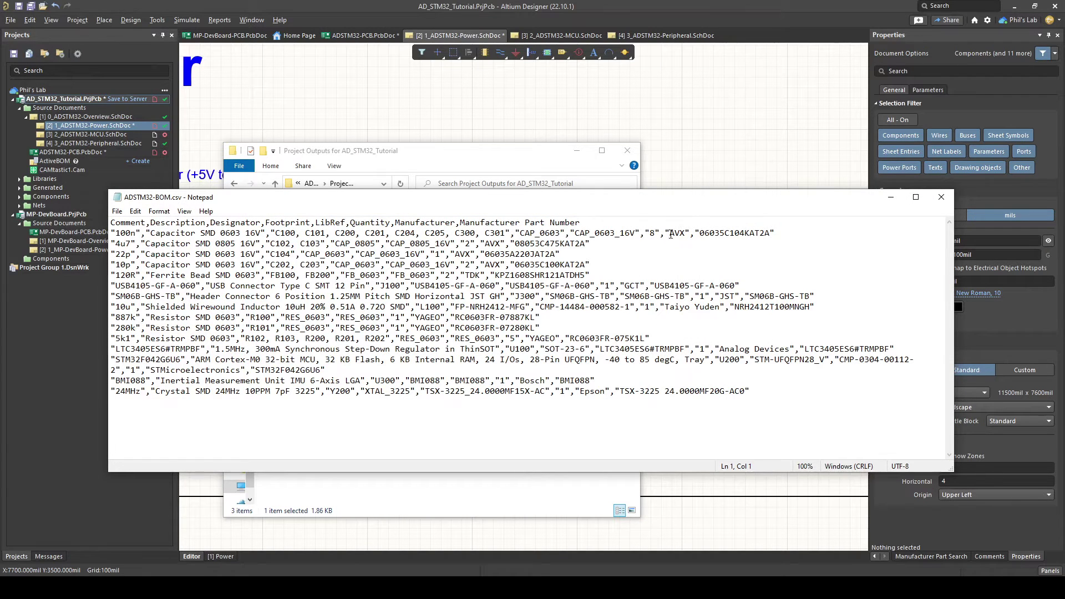
pyautogui.moveTo(775, 234); pyautogui.dragTo(701, 233)
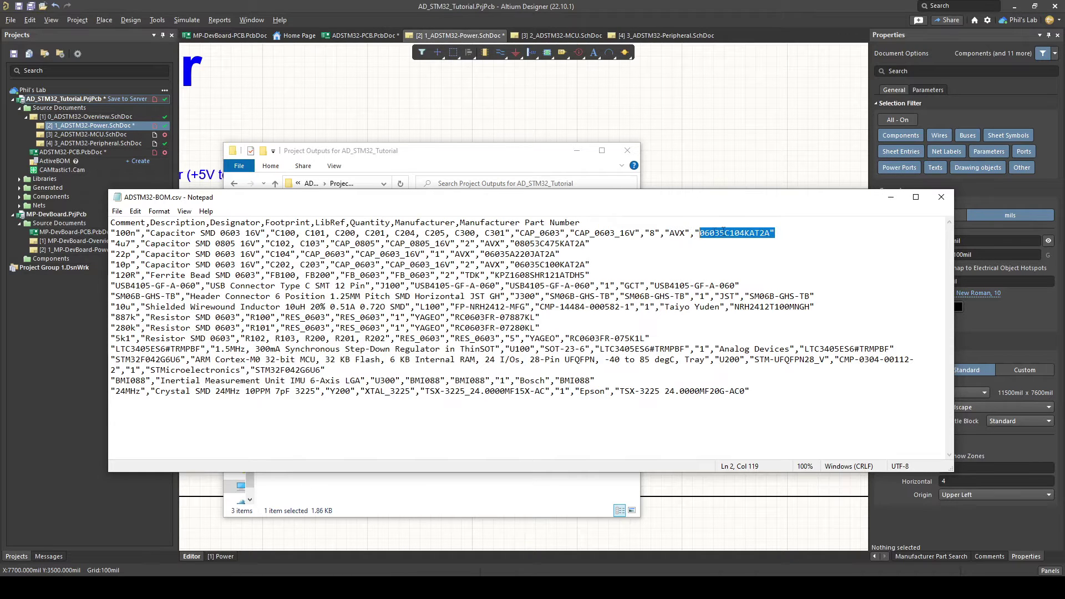
# Close Notepad and the Project Outputs folder window.
pyautogui.click(941, 197)
pyautogui.click(345, 237)
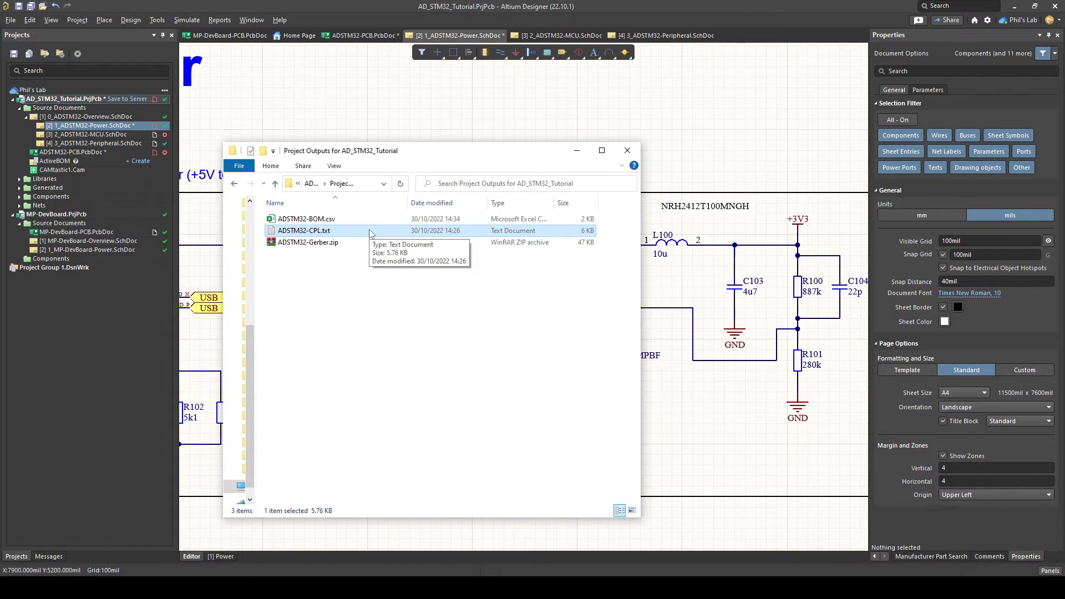
pyautogui.hotkey('alt', 'F4')
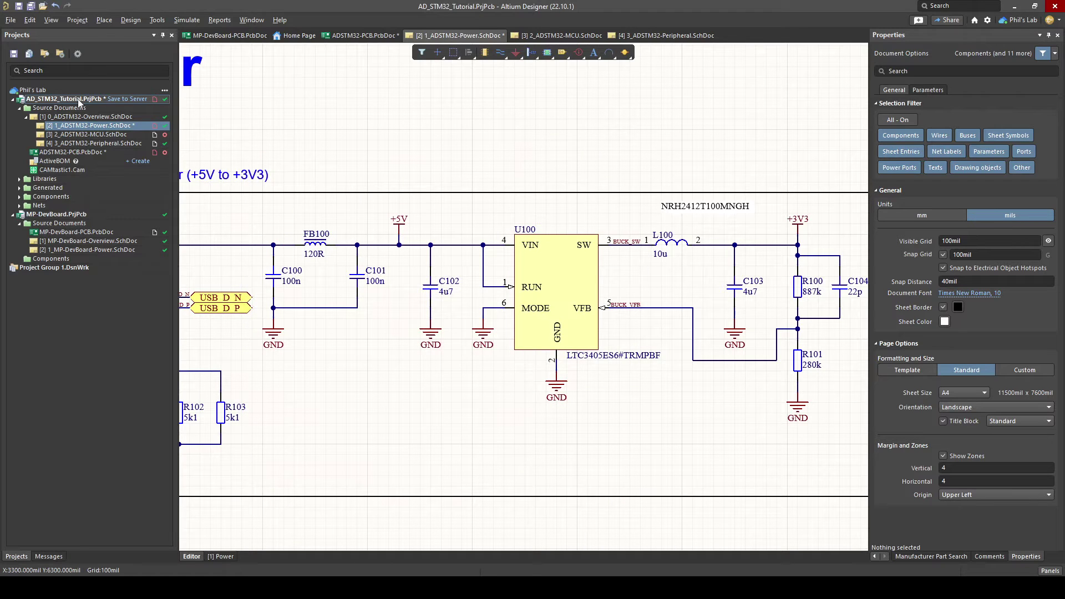
# Add a new Draftsman document, ADSTM32-PCB.PCBDwf, to AD_STM32_Tutorial using the [Default] template.
pyautogui.rightClick(80, 102)
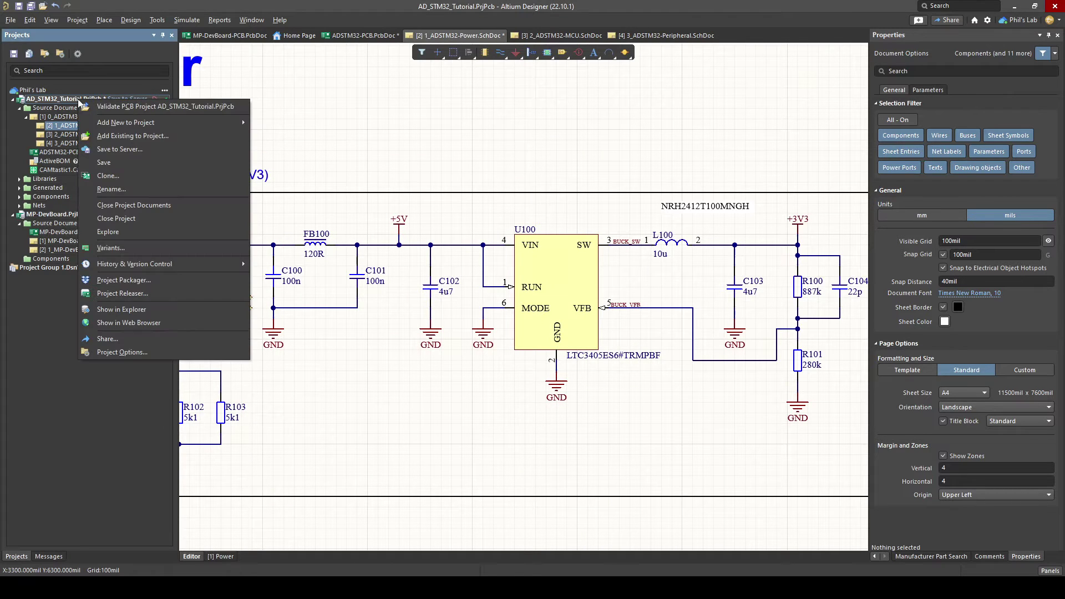
pyautogui.moveTo(155, 123)
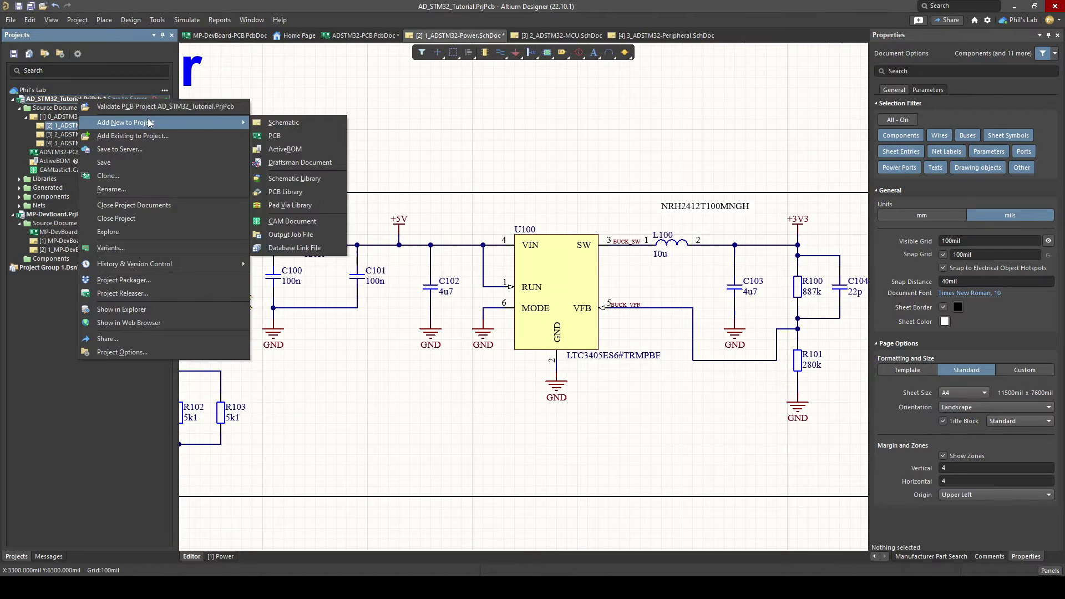
pyautogui.click(308, 163)
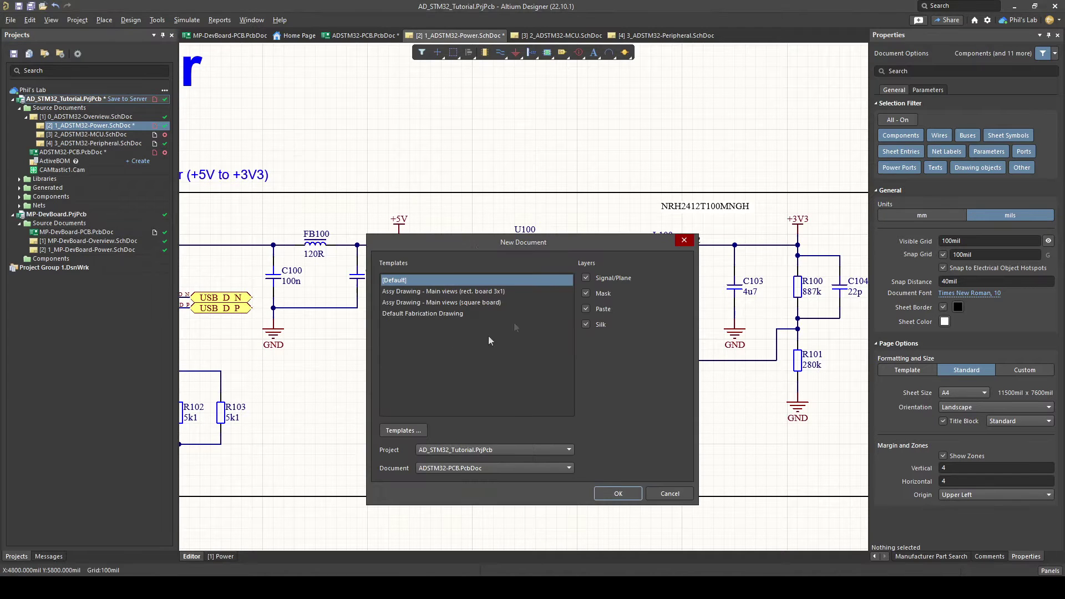
pyautogui.click(603, 493)
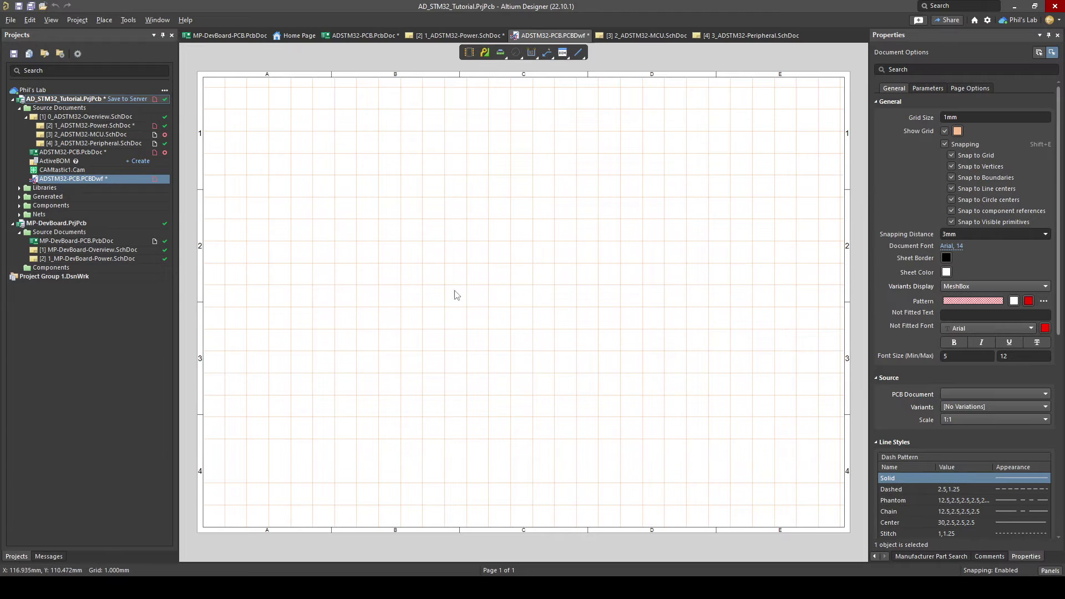
# Bring up the blank sheet's context menu to choose a view to place.
pyautogui.keyDown('ctrl'); pyautogui.scroll(1, 572, 255); pyautogui.keyUp('ctrl')
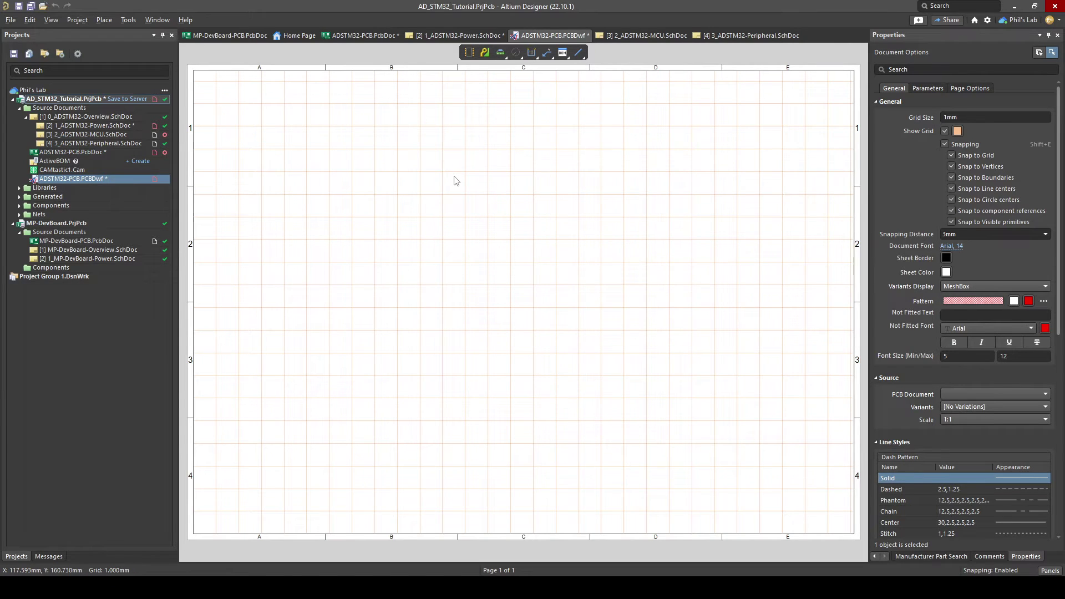
pyautogui.keyDown('ctrl'); pyautogui.scroll(-1, 455, 180); pyautogui.keyUp('ctrl')
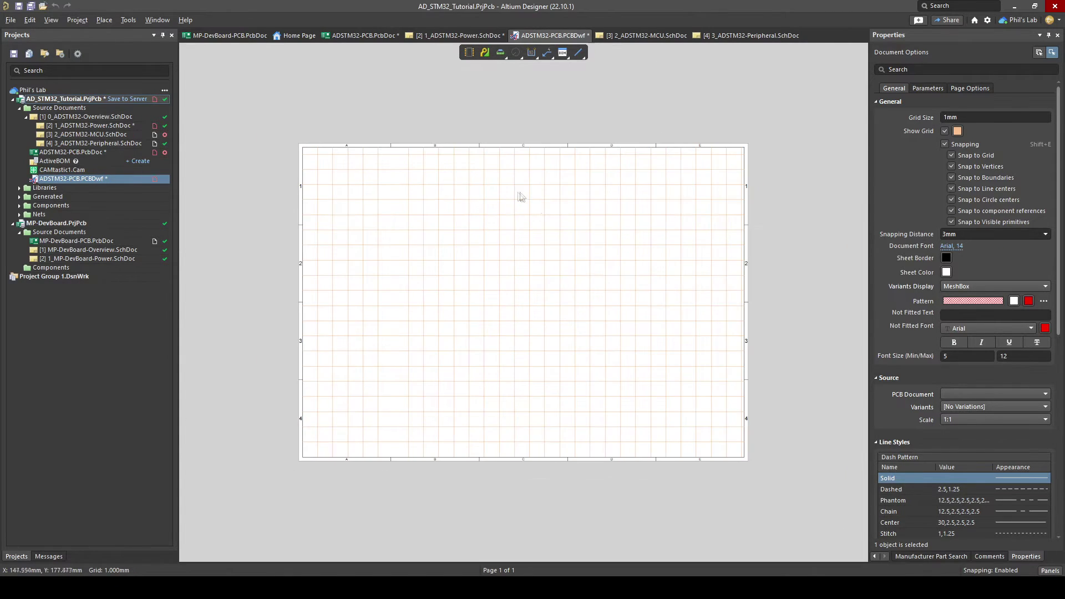
pyautogui.keyDown('ctrl'); pyautogui.scroll(2, 499, 209); pyautogui.keyUp('ctrl')
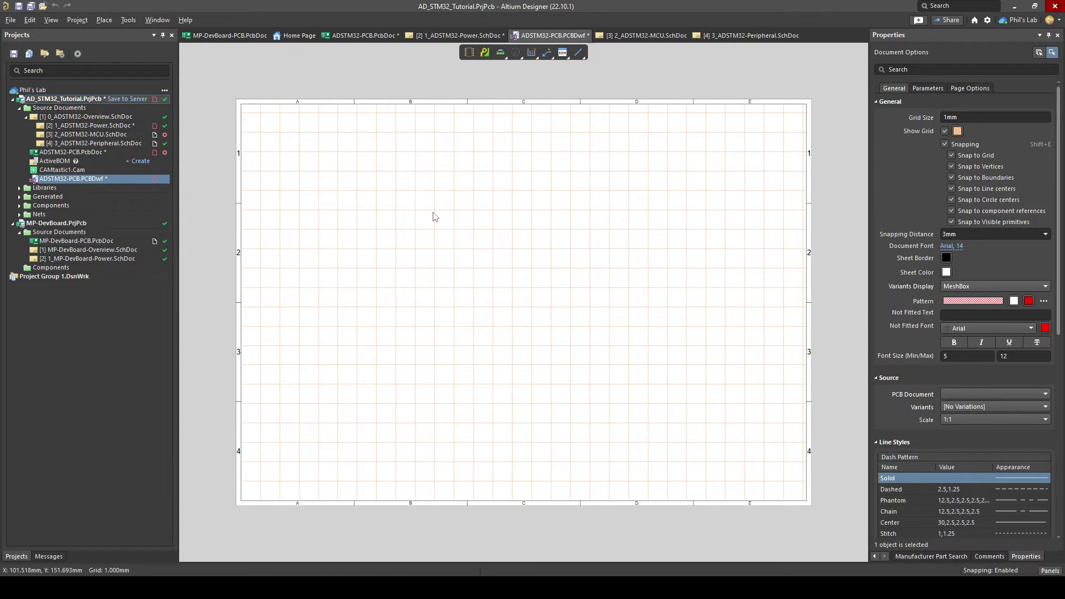
pyautogui.rightClick(433, 213)
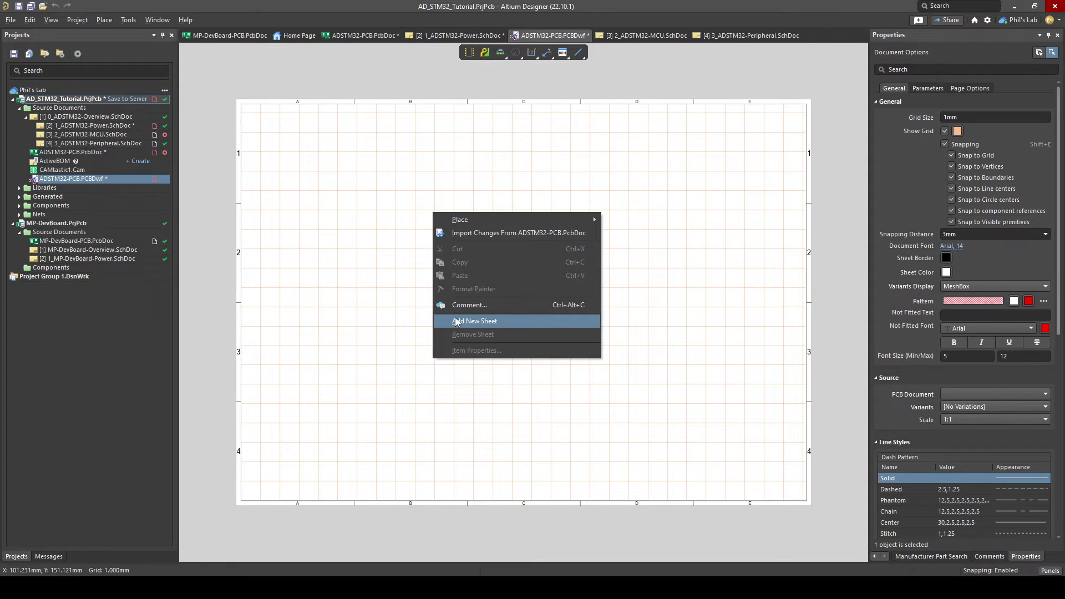
pyautogui.rightClick(469, 279)
pyautogui.rightClick(468, 278)
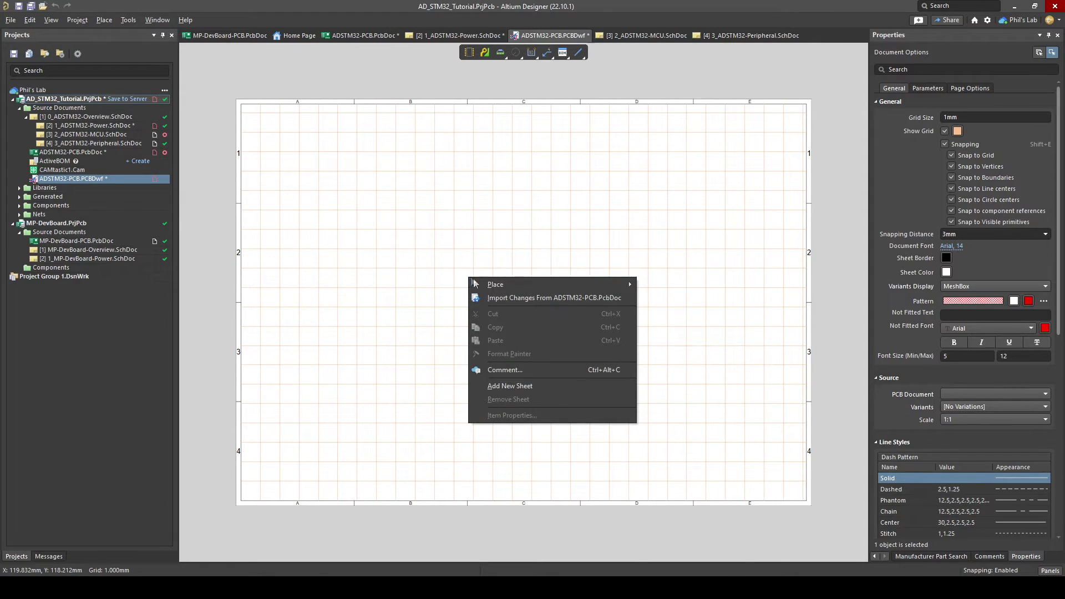
pyautogui.moveTo(489, 286)
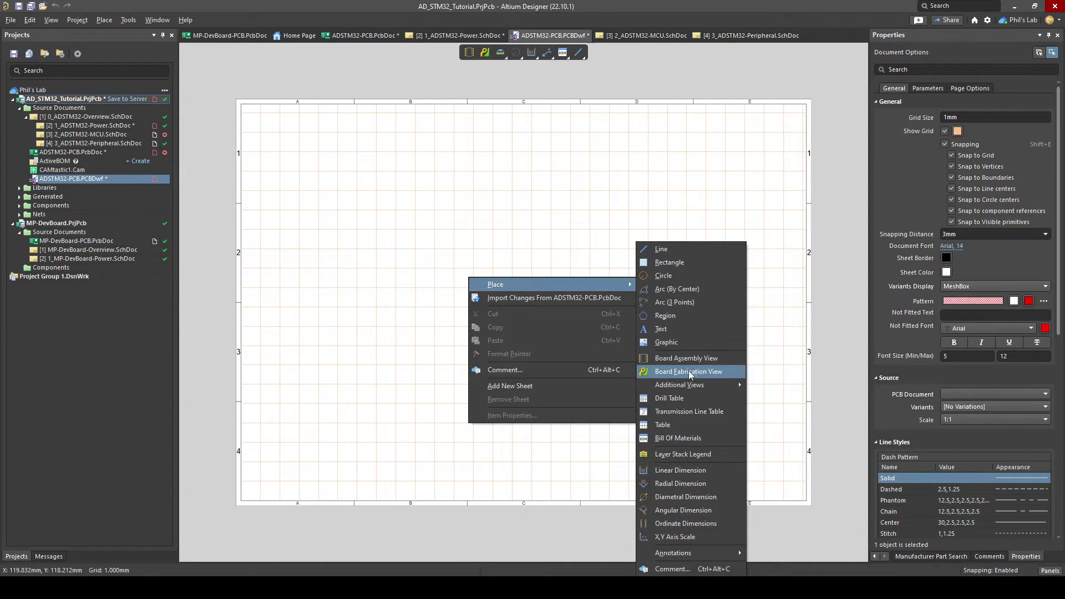
pyautogui.moveTo(688, 385)
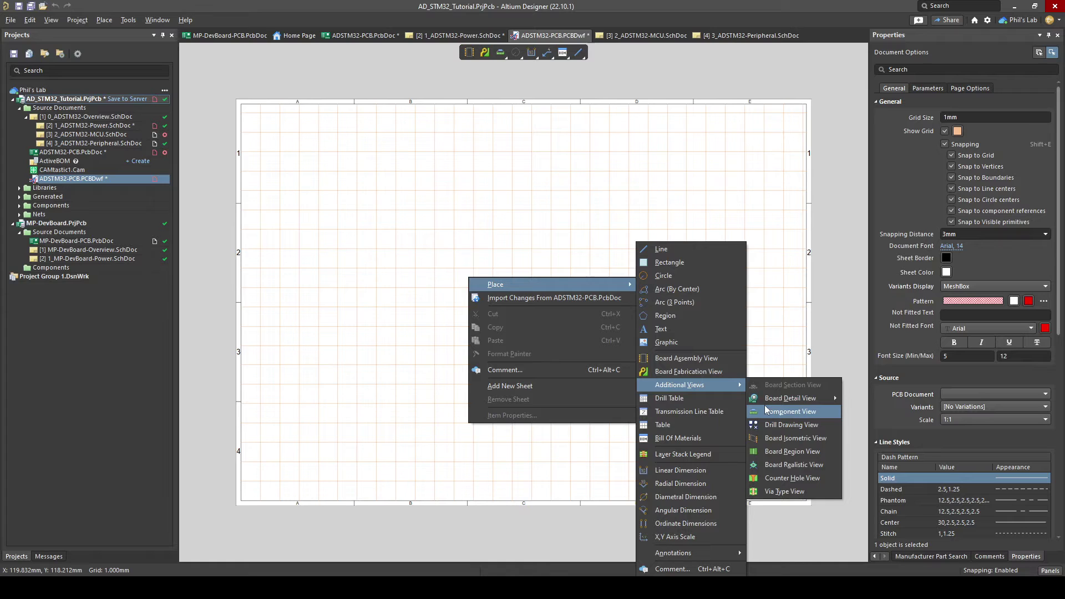
# Place a Realistic View top-left, enlarge it to about 150 mm wide, and show the underside below.
pyautogui.click(802, 467)
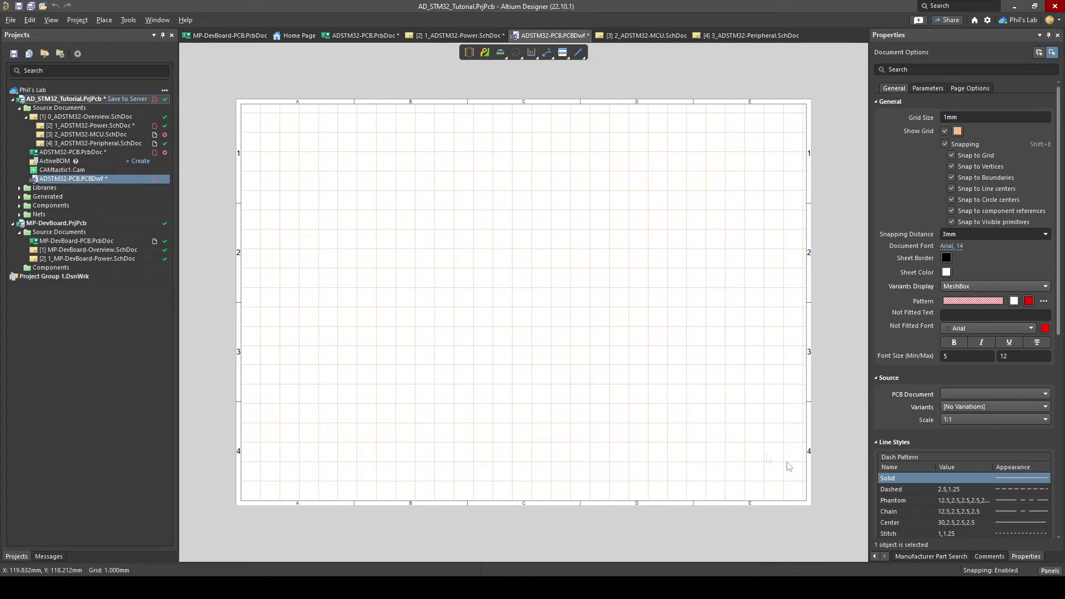
pyautogui.click(293, 232)
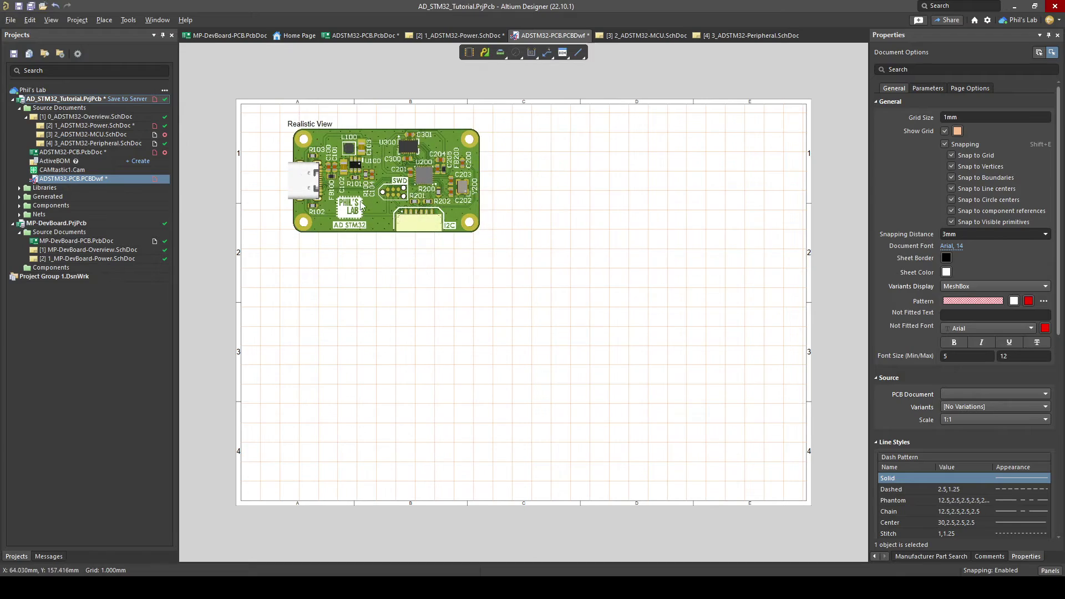
pyautogui.keyDown('ctrl'); pyautogui.scroll(3, 366, 222); pyautogui.keyUp('ctrl')
pyautogui.click(411, 253)
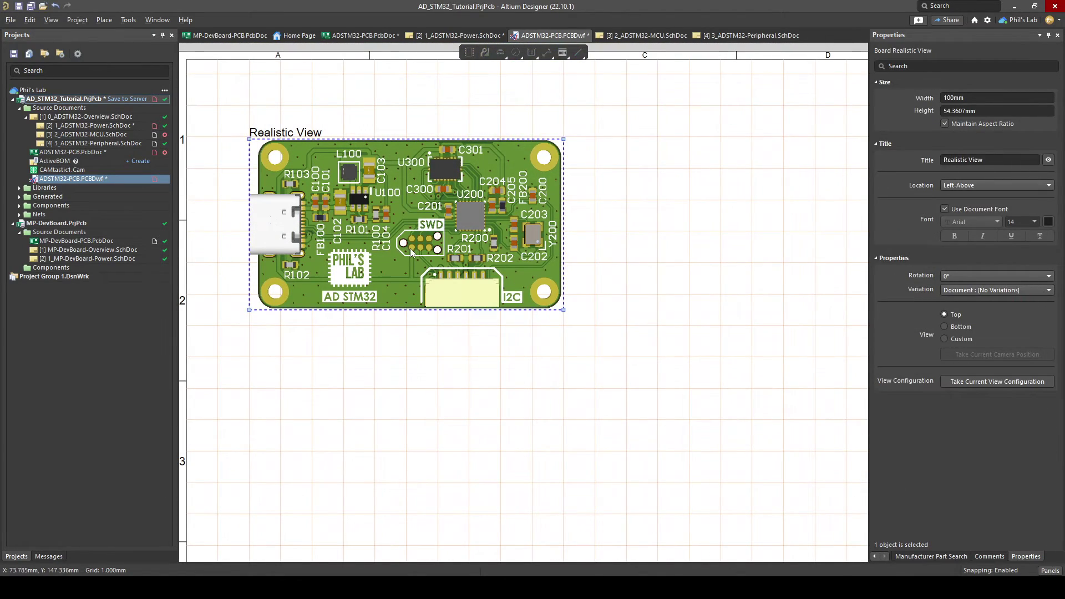
pyautogui.moveTo(564, 310); pyautogui.dragTo(647, 340)
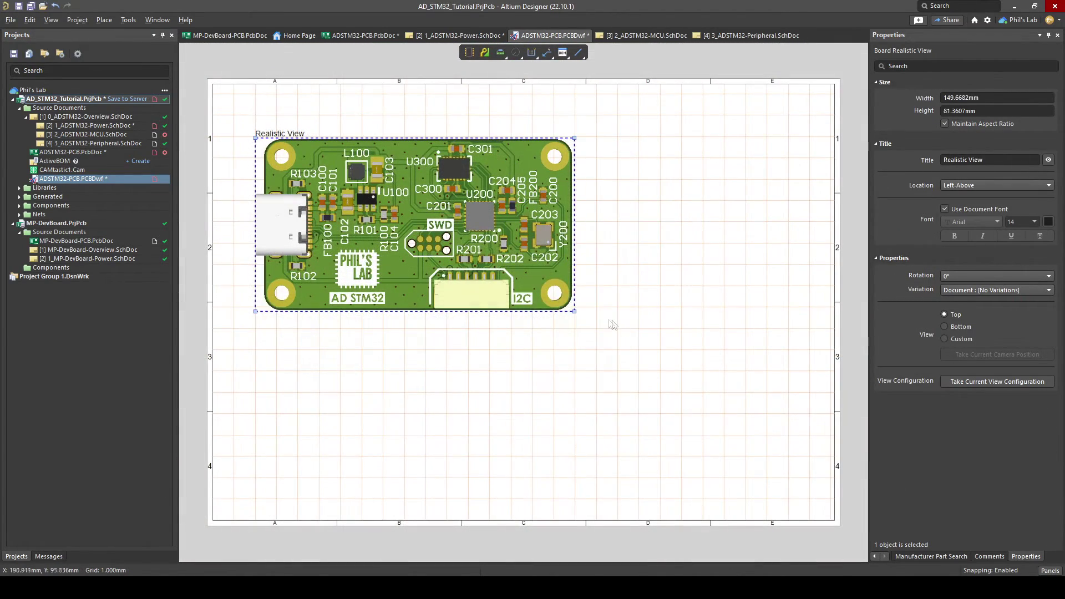
pyautogui.moveTo(425, 219); pyautogui.dragTo(439, 399)
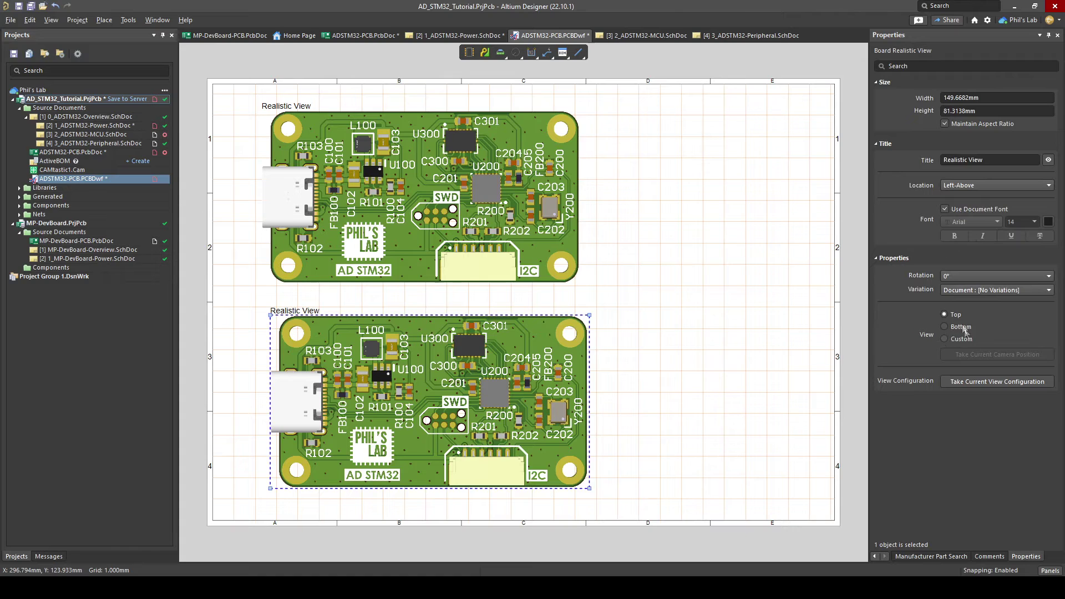
pyautogui.click(946, 326)
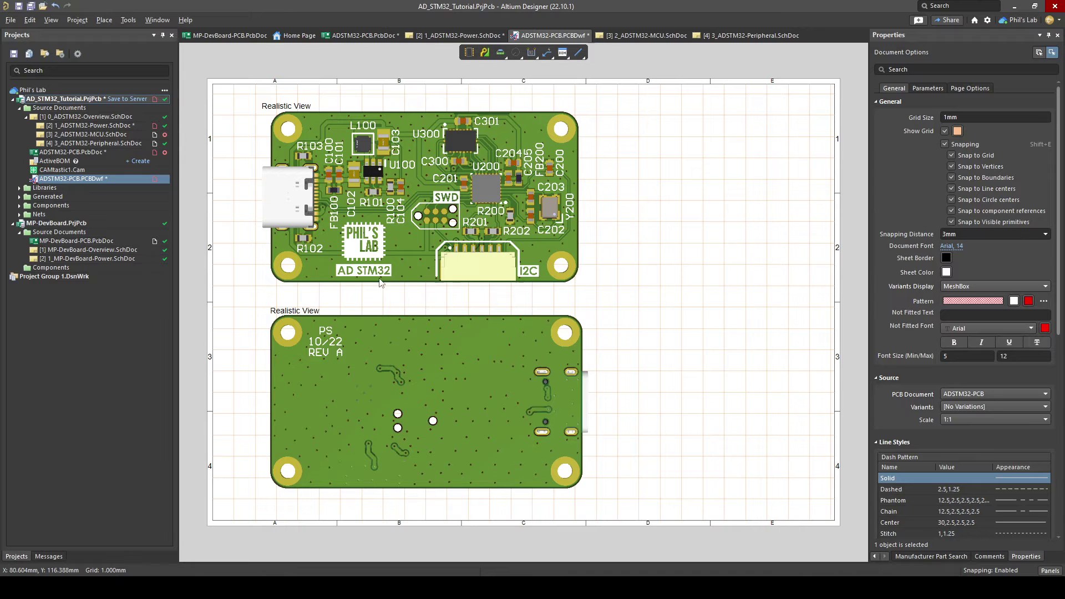
# Import the latest changes from ADSTM32-PCB.PcbDoc into the board drawing.
pyautogui.click(366, 35)
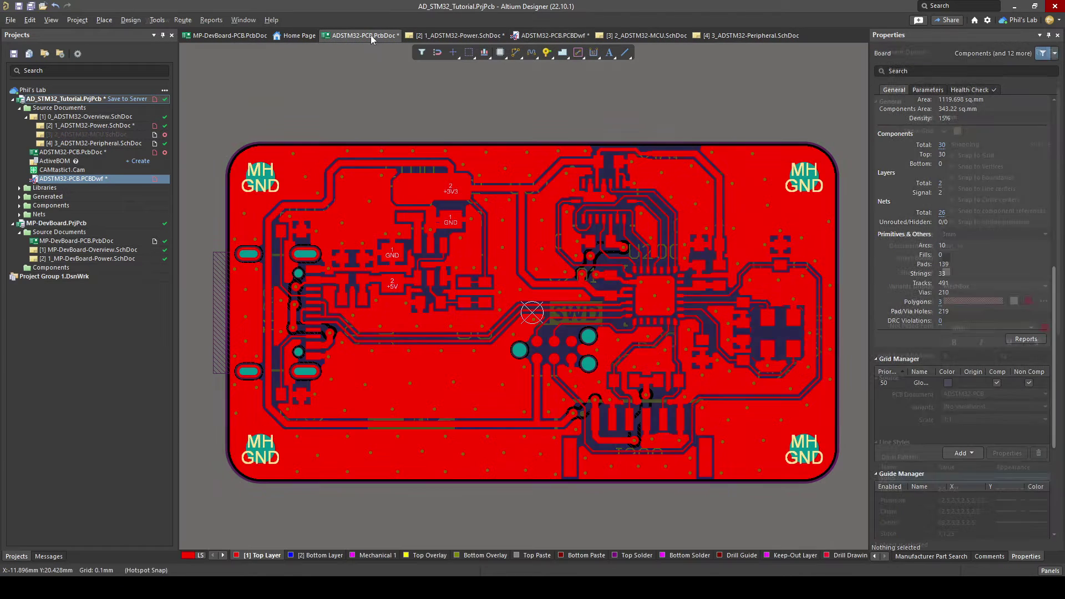
pyautogui.click(553, 35)
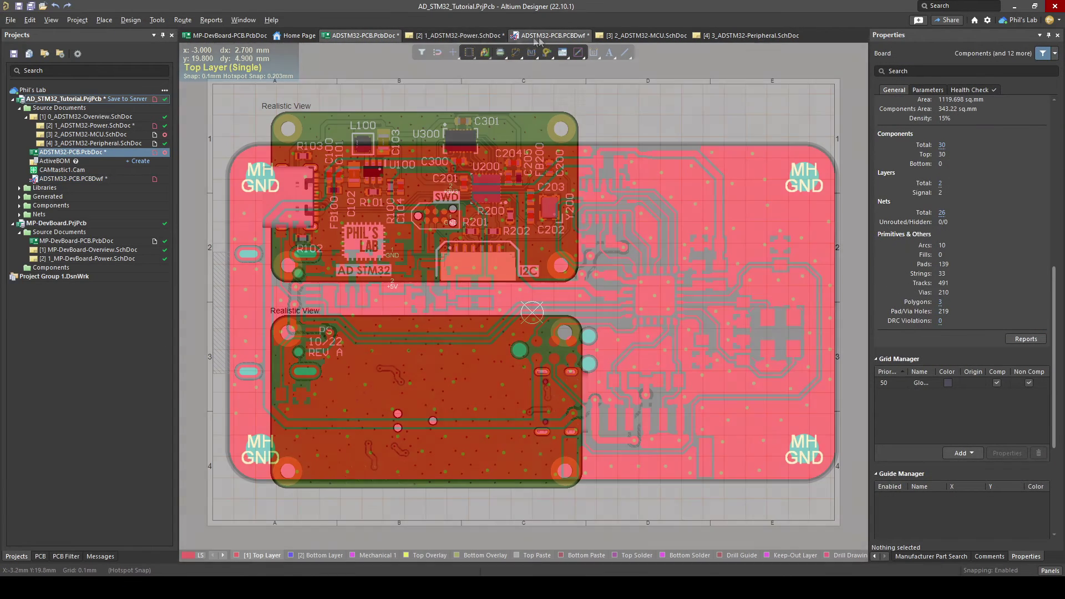
pyautogui.rightClick(661, 219)
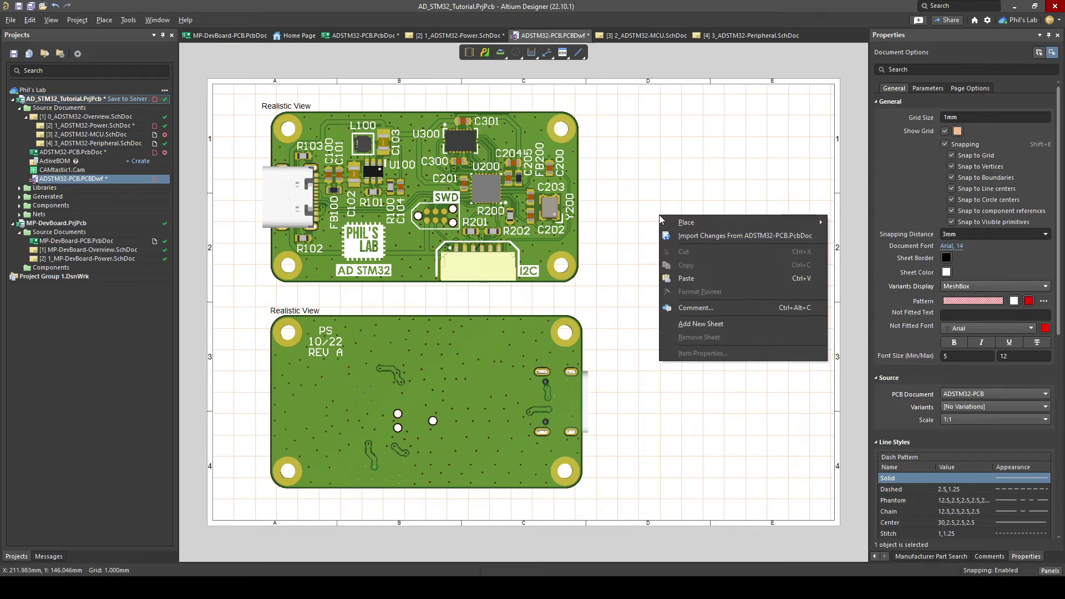
pyautogui.click(740, 238)
# Add a second sheet to the board drawing.
pyautogui.rightClick(640, 297)
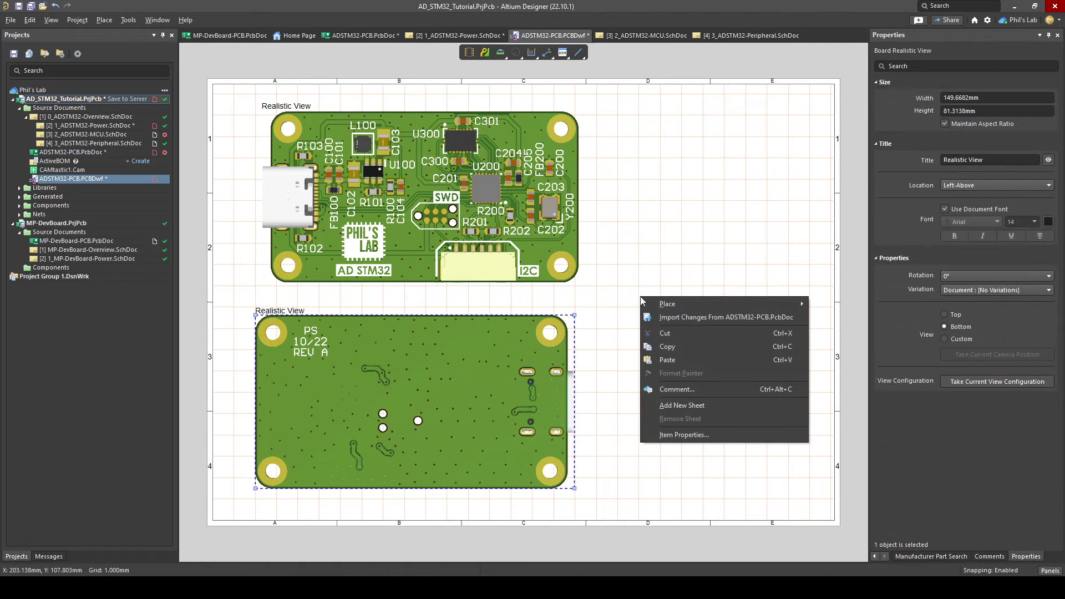
pyautogui.click(681, 405)
pyautogui.scroll(-5, 562, 345)
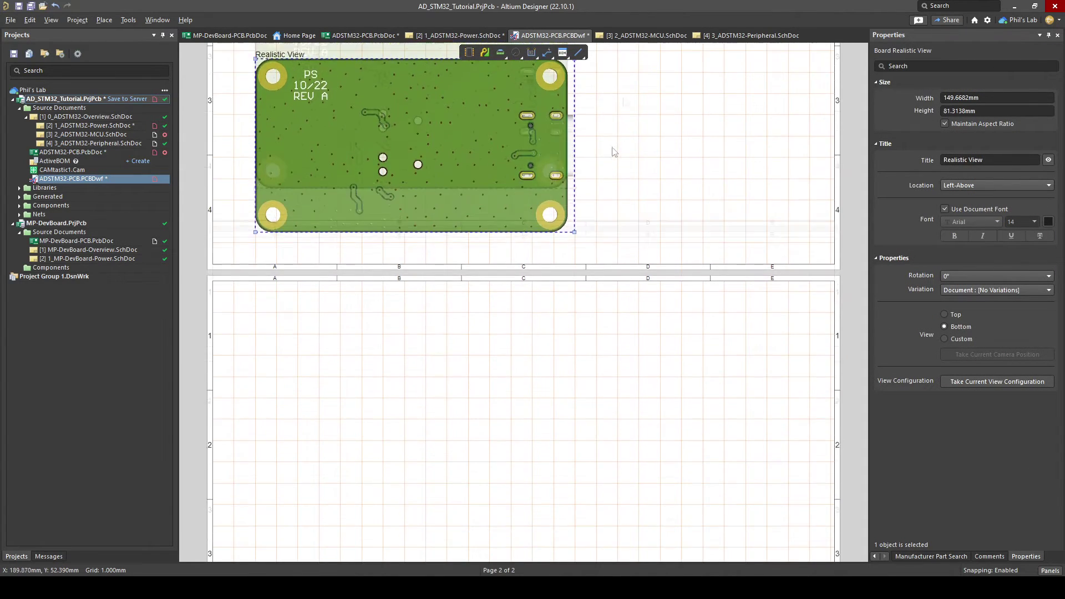
pyautogui.click(562, 346)
pyautogui.keyDown('ctrl'); pyautogui.scroll(-1, 433, 301); pyautogui.keyUp('ctrl')
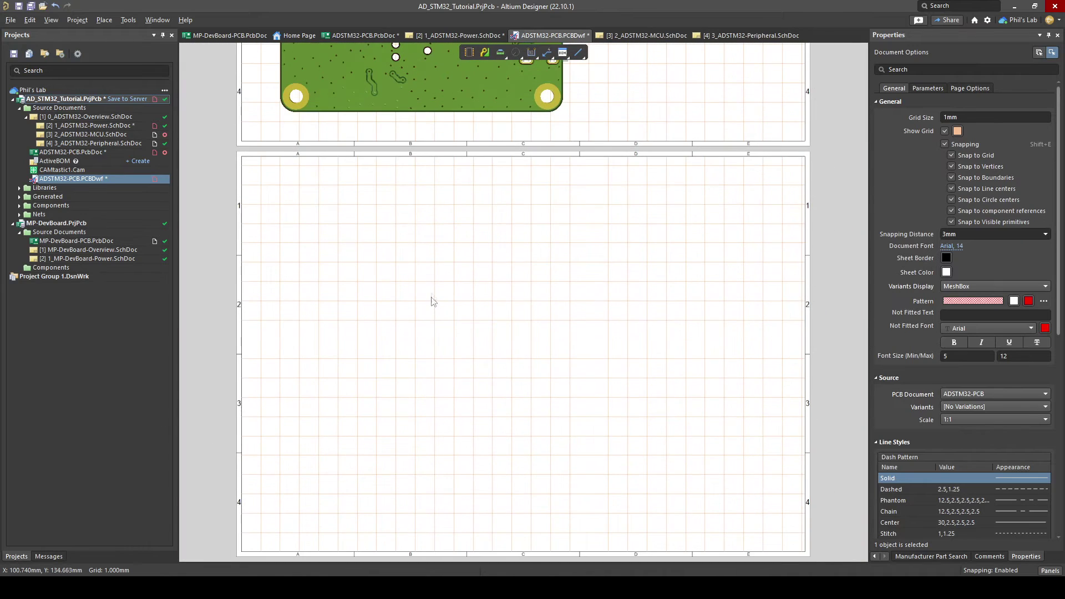
# Place a Board Fabrication View near the second sheet's top-left corner.
pyautogui.rightClick(434, 298)
pyautogui.moveTo(463, 301)
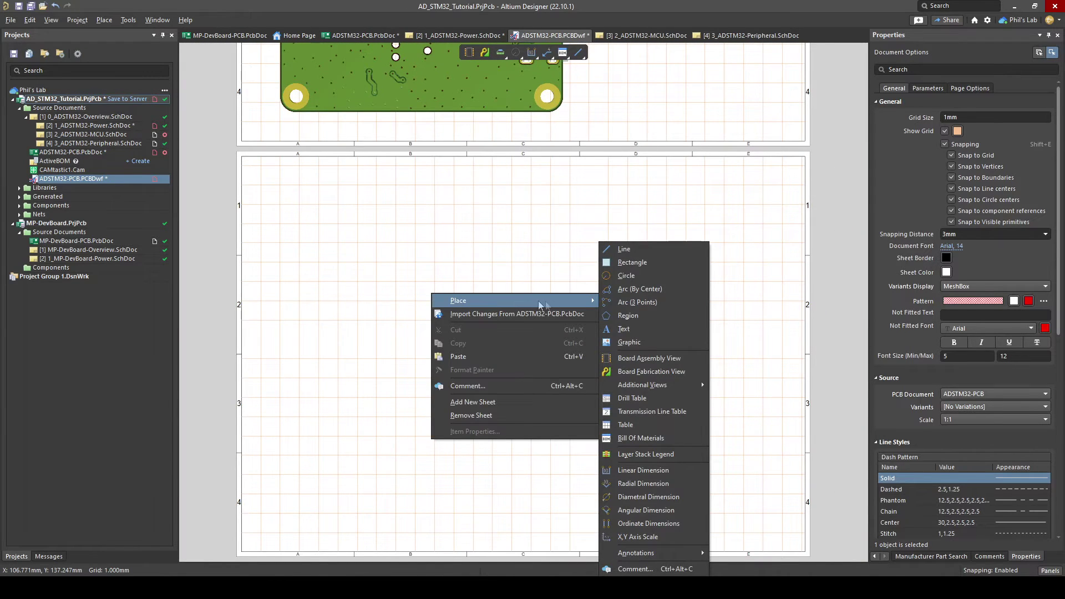
pyautogui.click(674, 371)
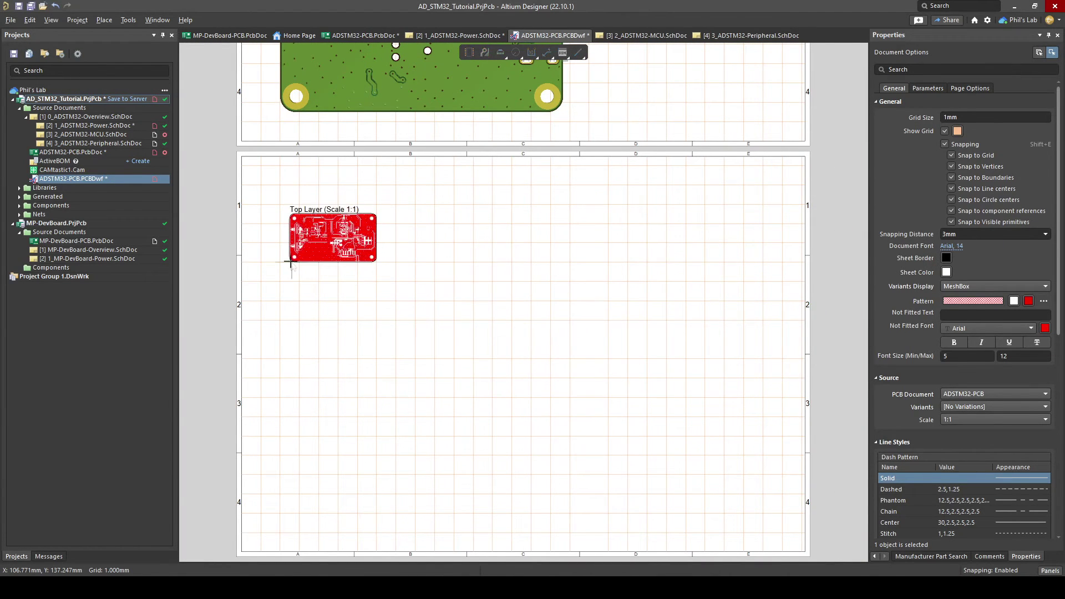
pyautogui.click(291, 262)
pyautogui.keyDown('ctrl'); pyautogui.scroll(3, 308, 274); pyautogui.keyUp('ctrl')
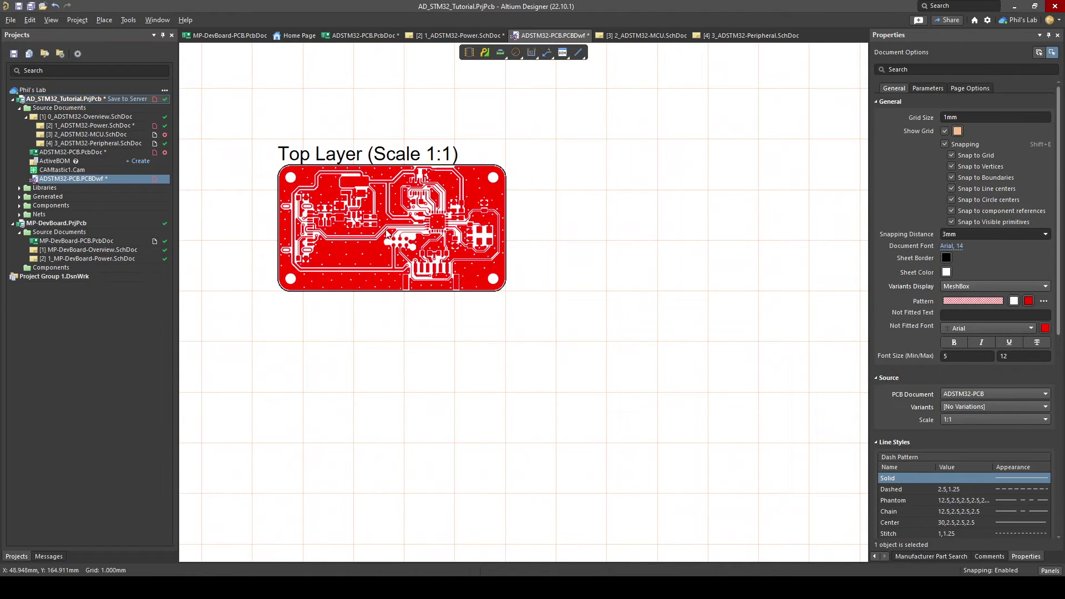
# Set the fabrication view to 2:1 scale and switch its layer to Top Overlay.
pyautogui.click(512, 288)
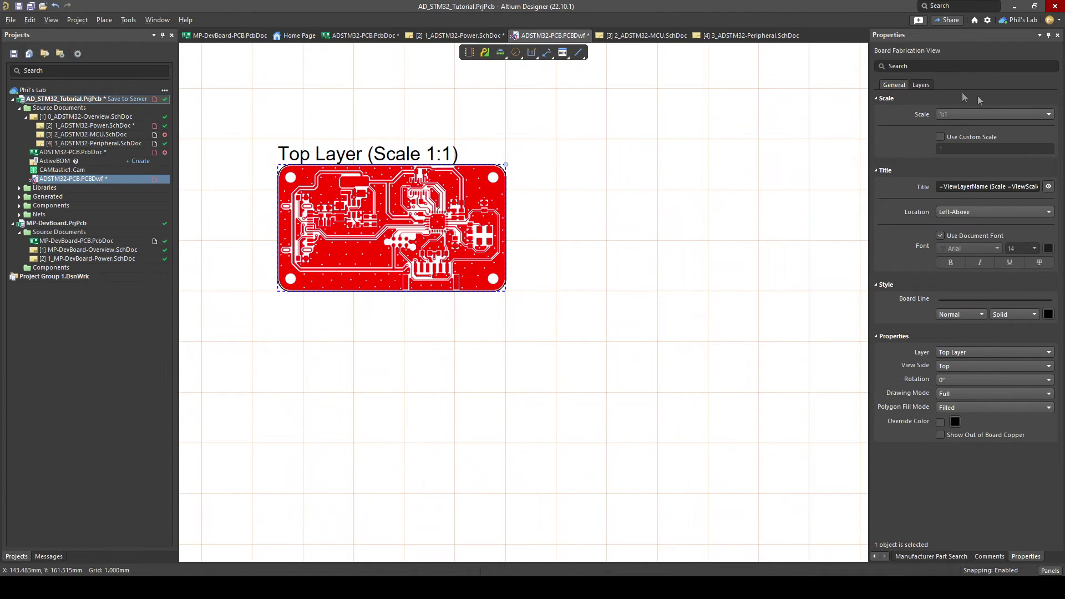
pyautogui.click(1016, 114)
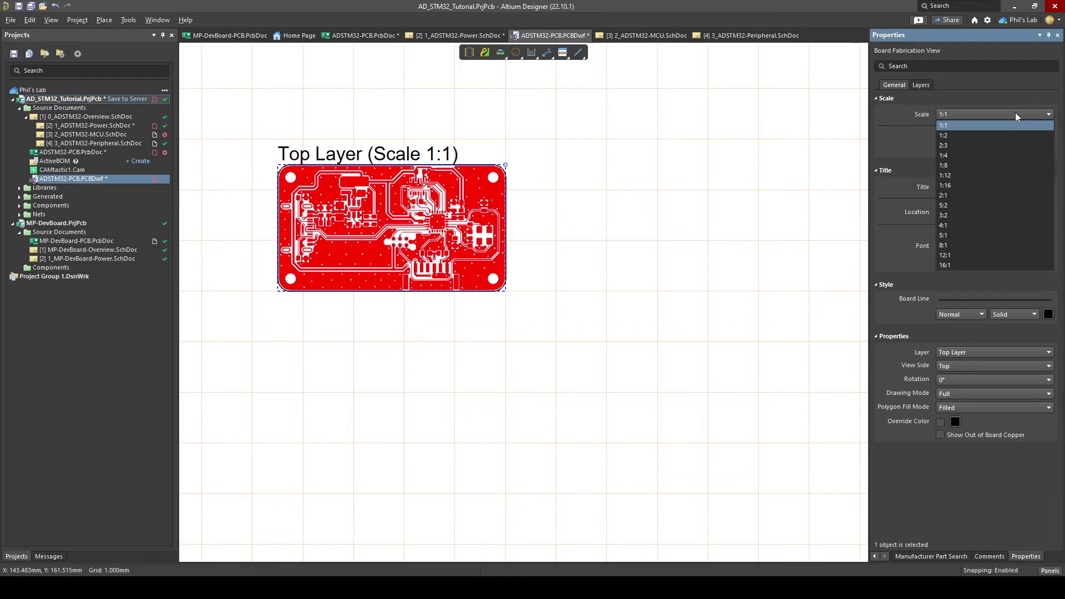
pyautogui.click(945, 225)
pyautogui.click(993, 352)
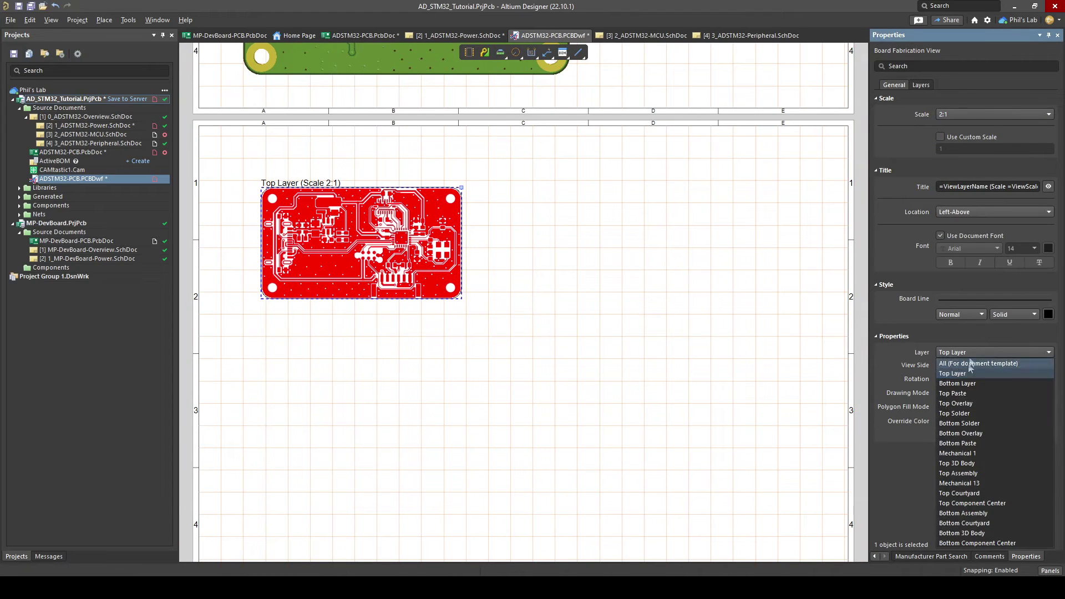
pyautogui.click(963, 382)
pyautogui.click(971, 351)
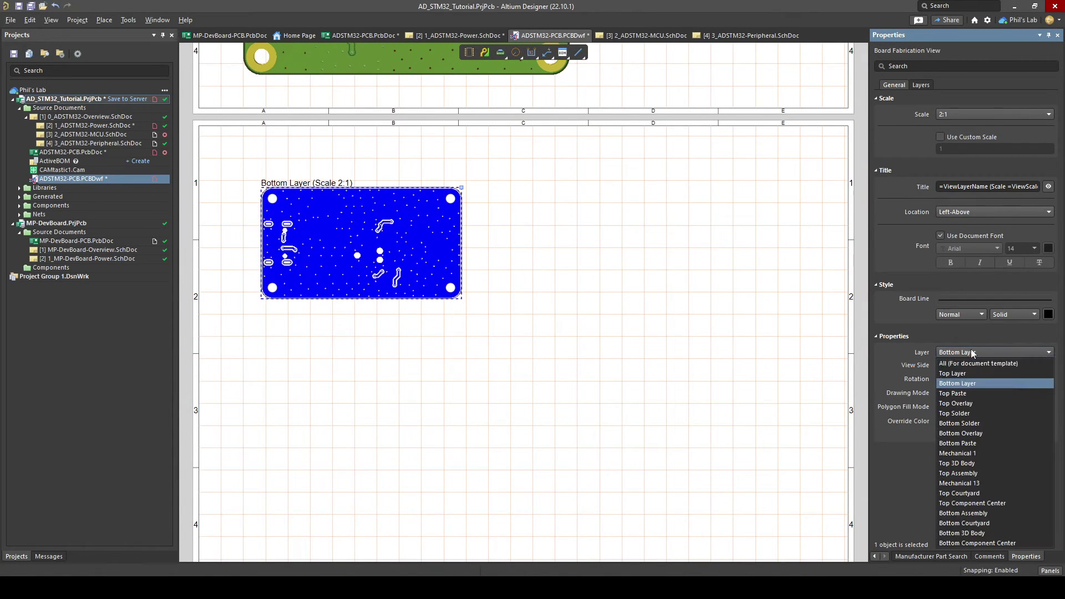
pyautogui.click(969, 404)
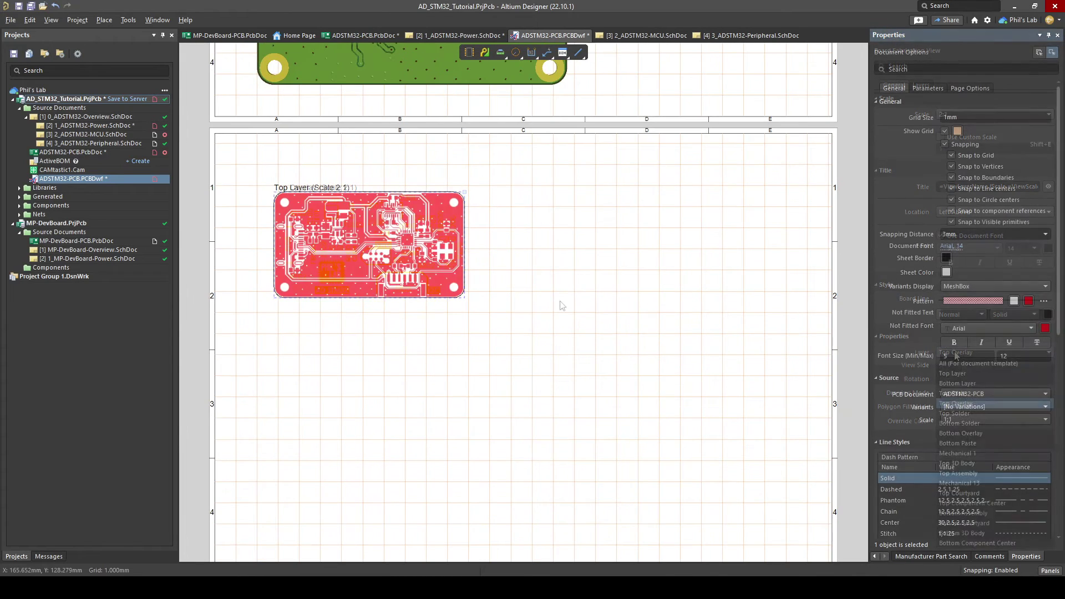
# Place a top-side Board Isometric View on the second sheet and set its scale to 2:1.
pyautogui.rightClick(554, 289)
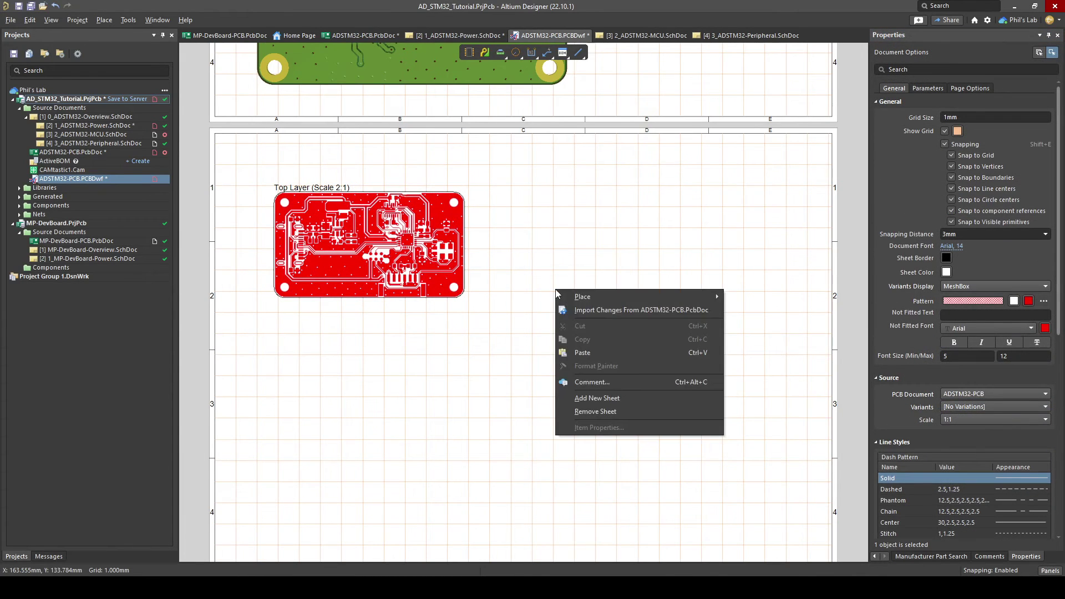
pyautogui.click(579, 296)
pyautogui.keyDown('ctrl'); pyautogui.scroll(4, 623, 327); pyautogui.keyUp('ctrl')
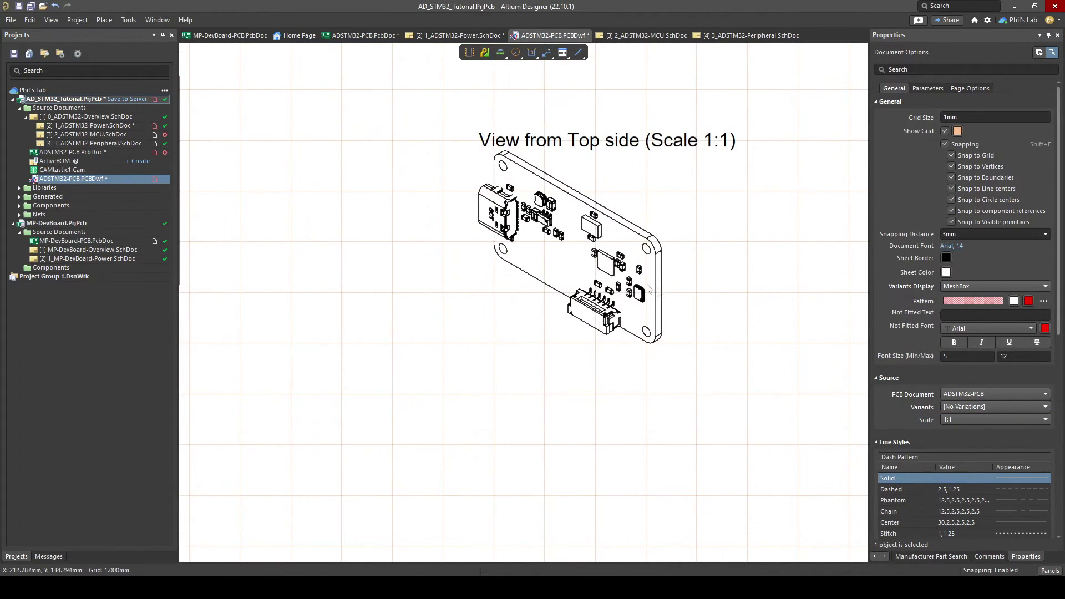
pyautogui.click(608, 269)
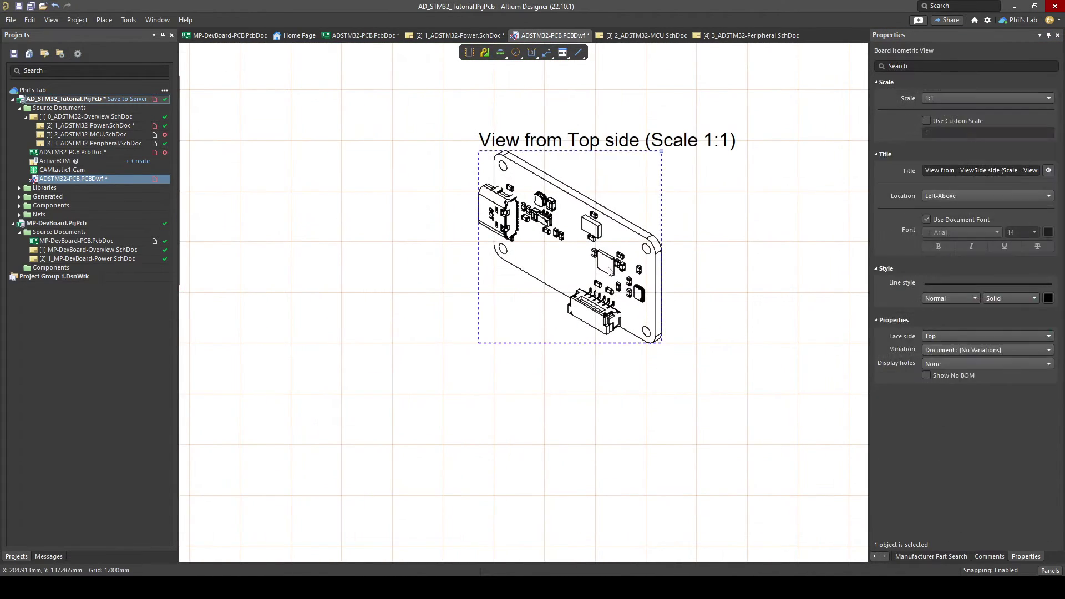
pyautogui.click(961, 98)
pyautogui.click(944, 175)
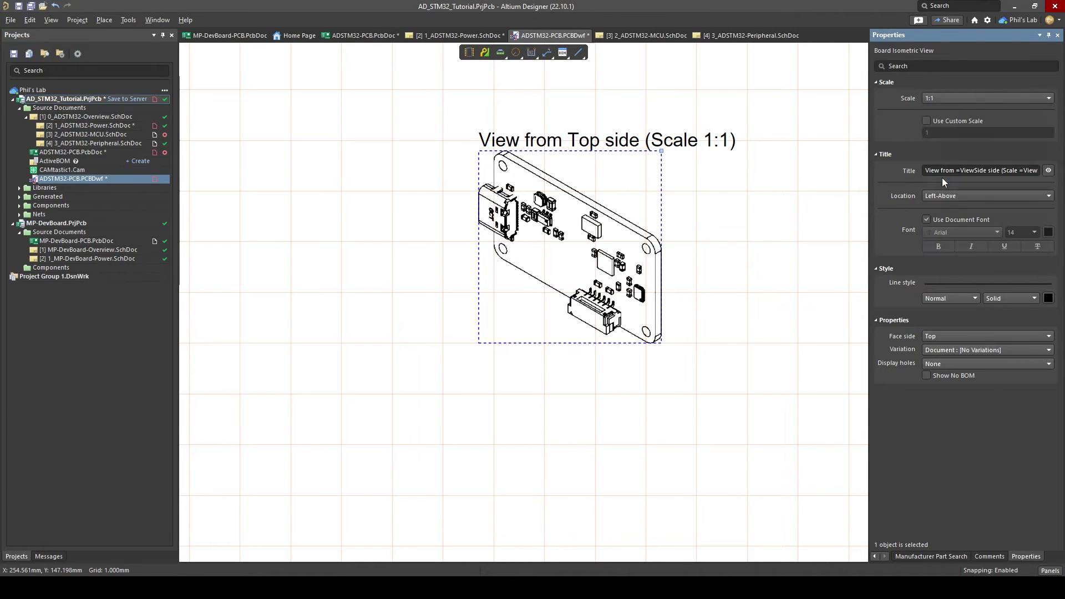
pyautogui.keyDown('ctrl'); pyautogui.scroll(-2, 508, 255); pyautogui.keyUp('ctrl')
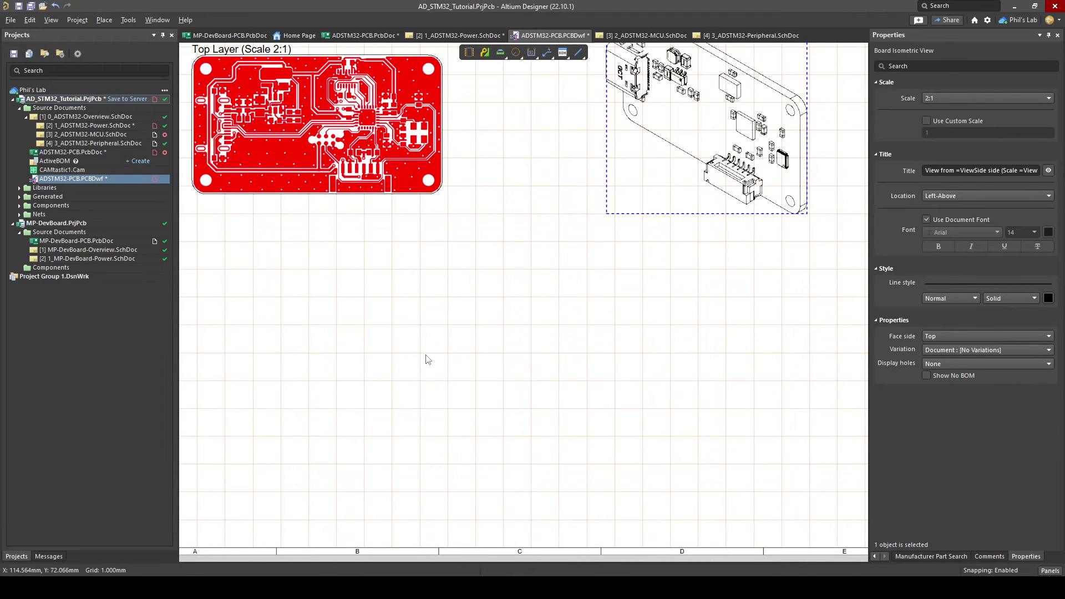
# Place a Board Assembly View on the sheet at 4:1 scale.
pyautogui.press('p')
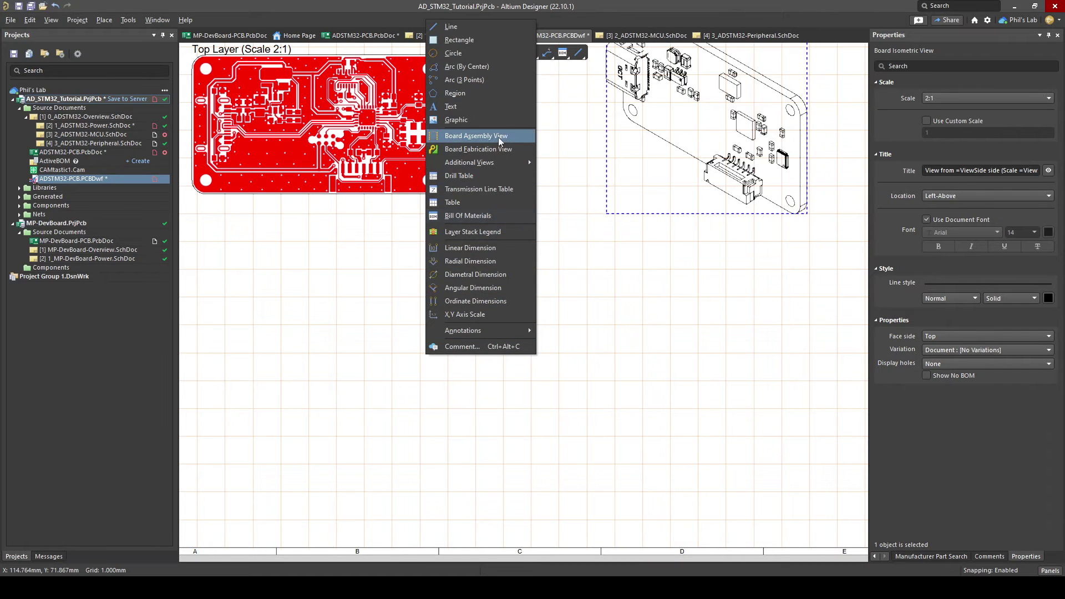
pyautogui.click(476, 135)
pyautogui.click(402, 313)
pyautogui.keyDown('ctrl'); pyautogui.scroll(1, 355, 411); pyautogui.keyUp('ctrl')
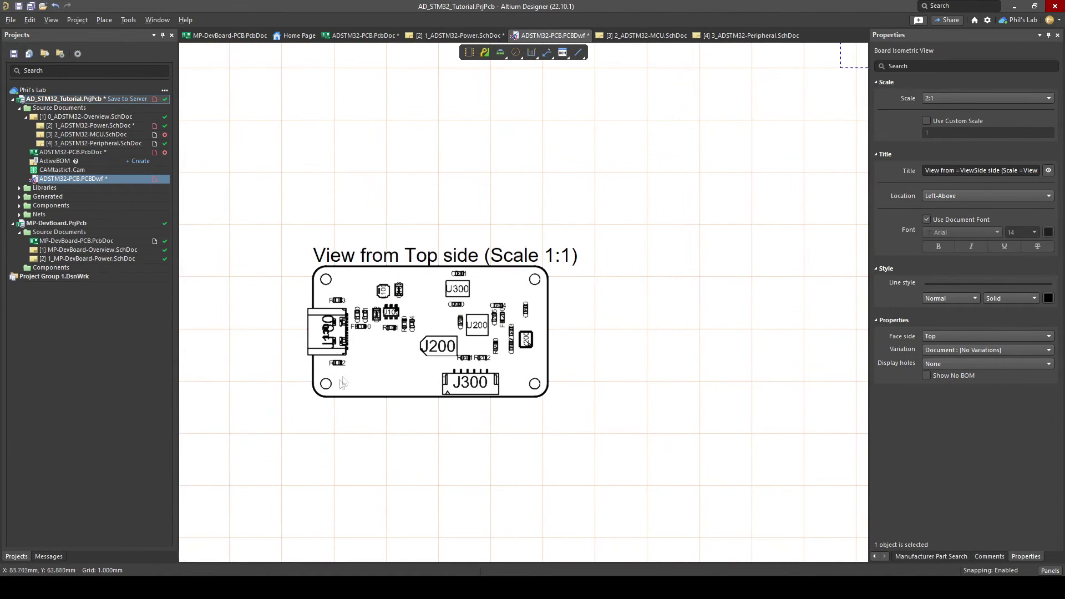
pyautogui.click(994, 113)
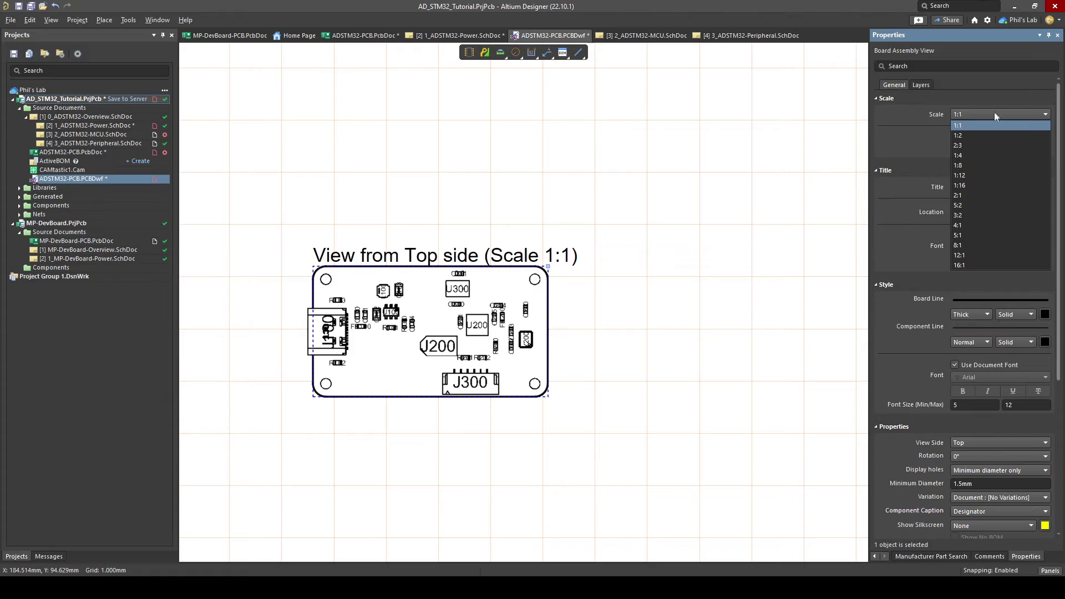
pyautogui.click(977, 223)
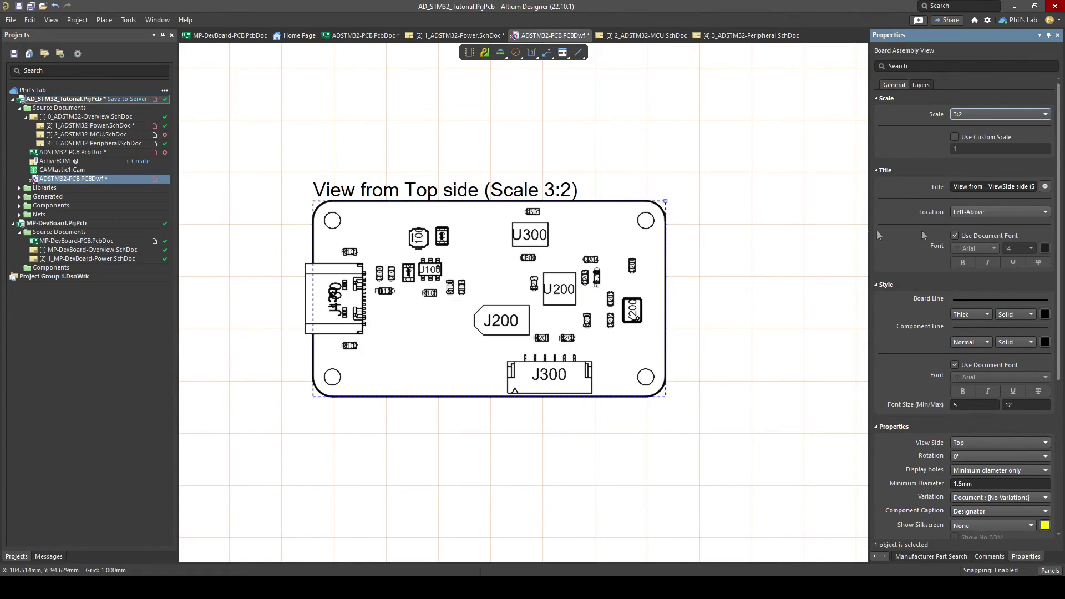
# Set the assembly view's Component Body display to Bounding box.
pyautogui.keyDown('ctrl'); pyautogui.scroll(-3, 581, 246); pyautogui.keyUp('ctrl')
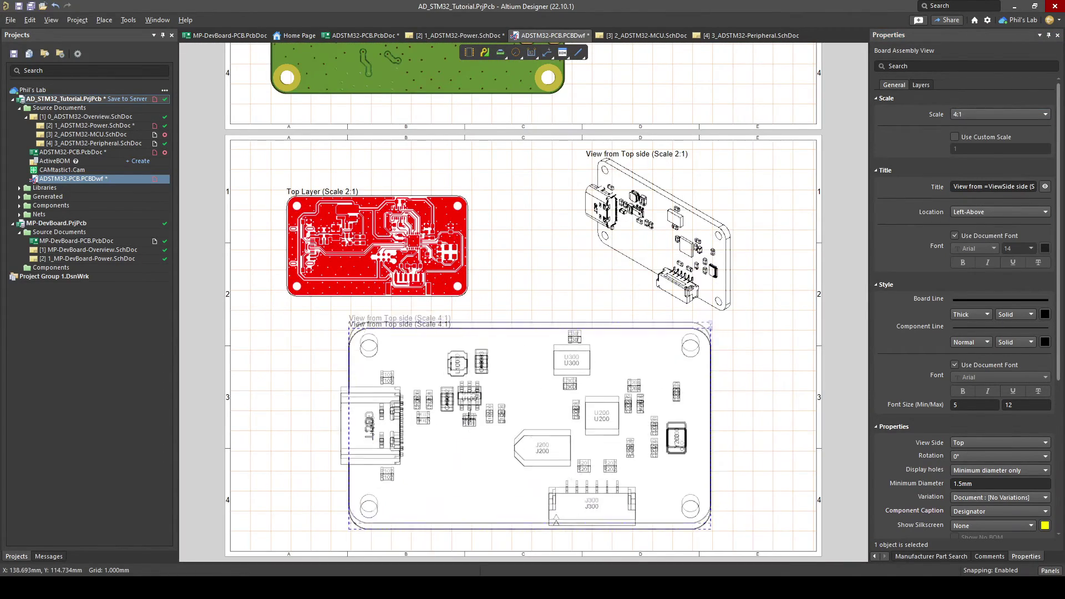
pyautogui.keyDown('ctrl'); pyautogui.scroll(3, 466, 431); pyautogui.keyUp('ctrl')
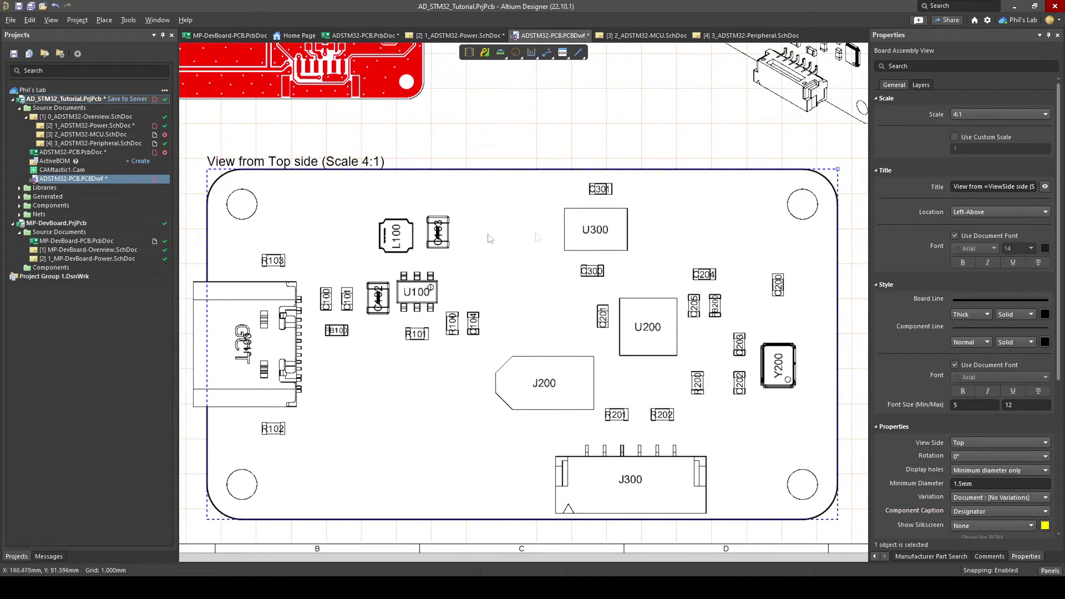
pyautogui.keyDown('ctrl'); pyautogui.scroll(1, 447, 378); pyautogui.keyUp('ctrl')
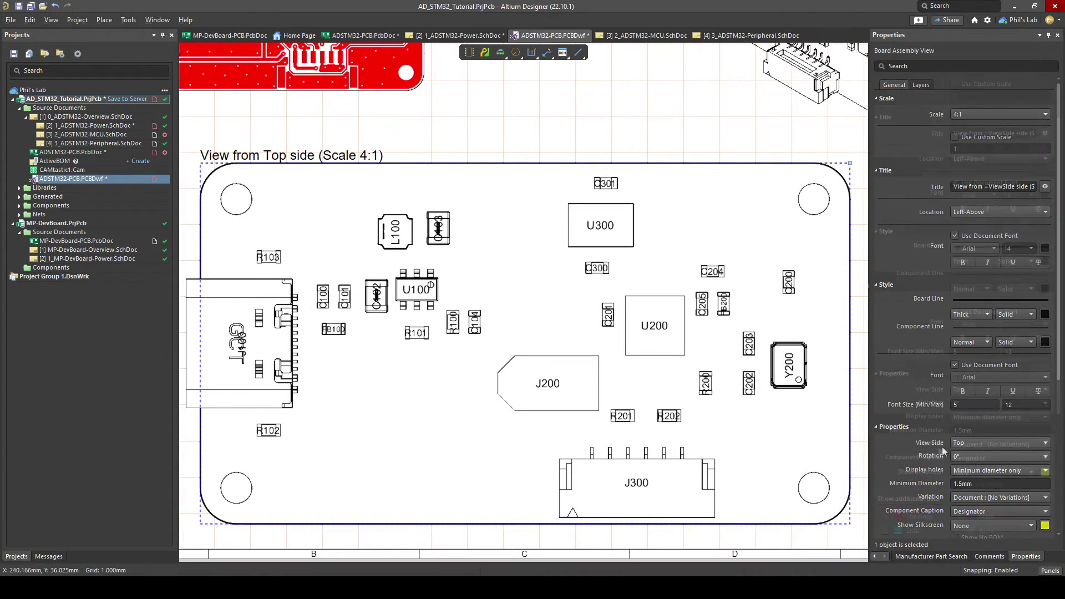
pyautogui.scroll(-2, 942, 447)
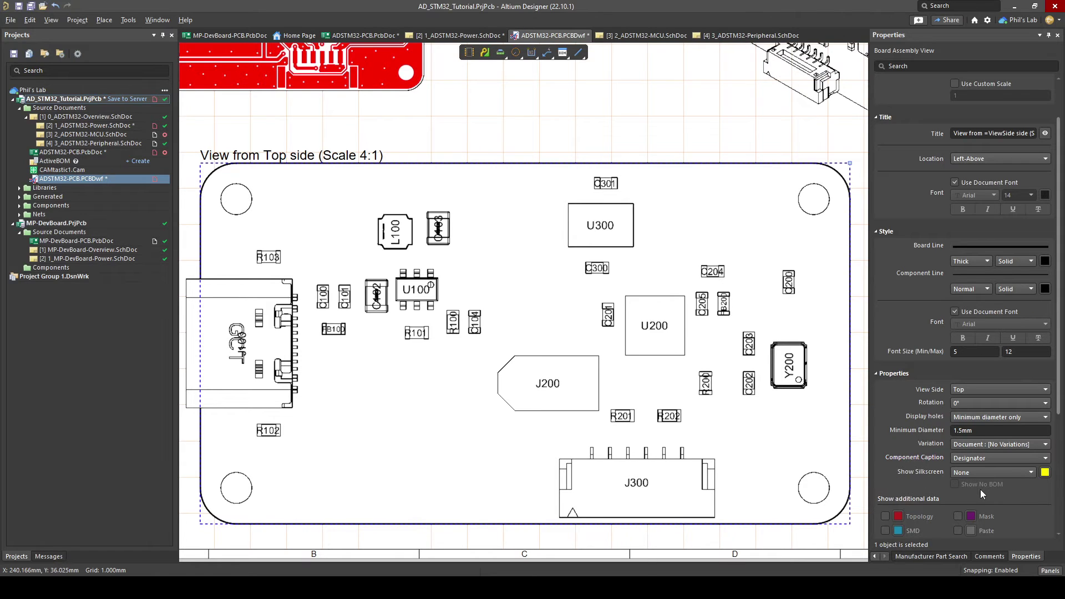
pyautogui.scroll(-3, 981, 491)
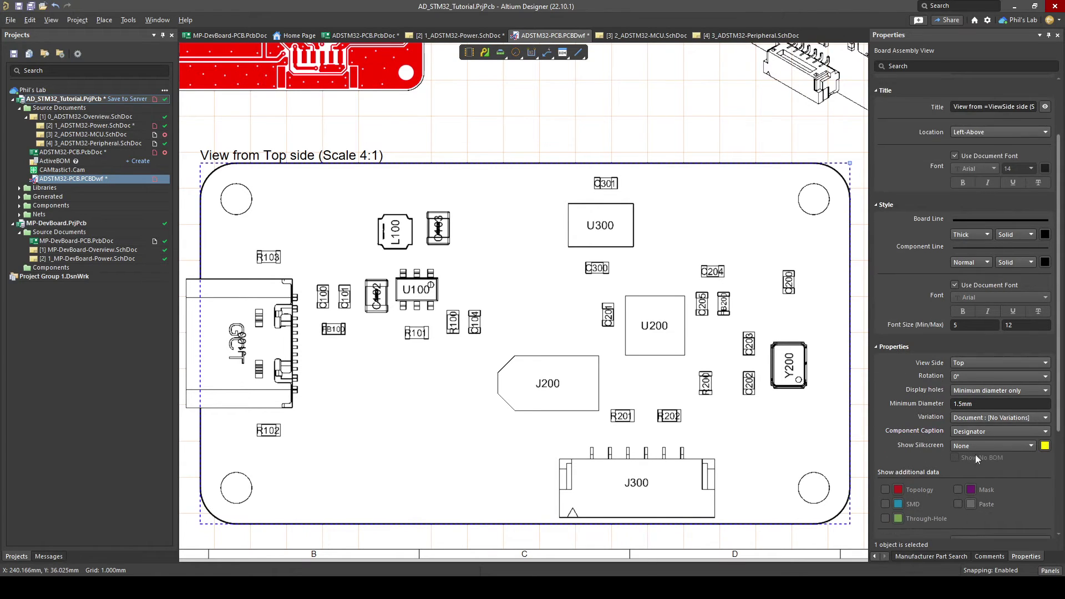
pyautogui.click(1010, 435)
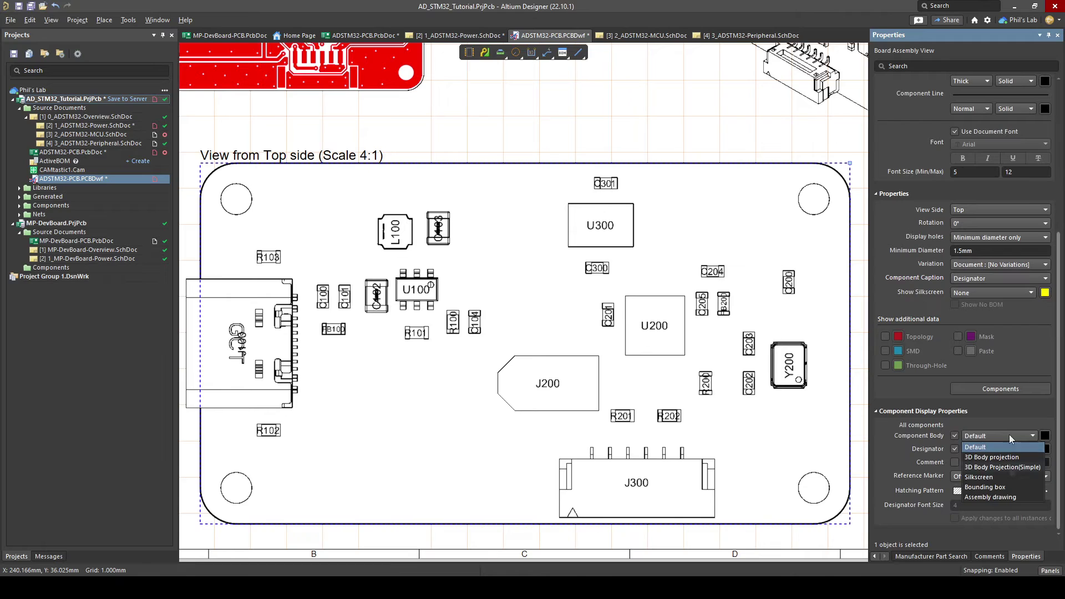
pyautogui.click(997, 484)
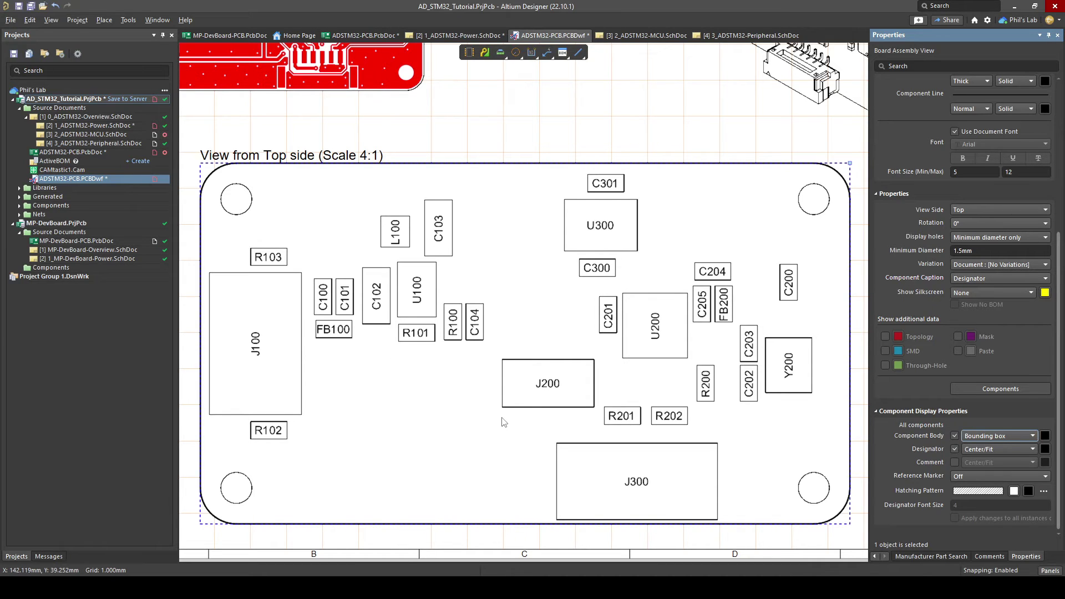
pyautogui.keyDown('ctrl'); pyautogui.scroll(-1, 504, 423); pyautogui.keyUp('ctrl')
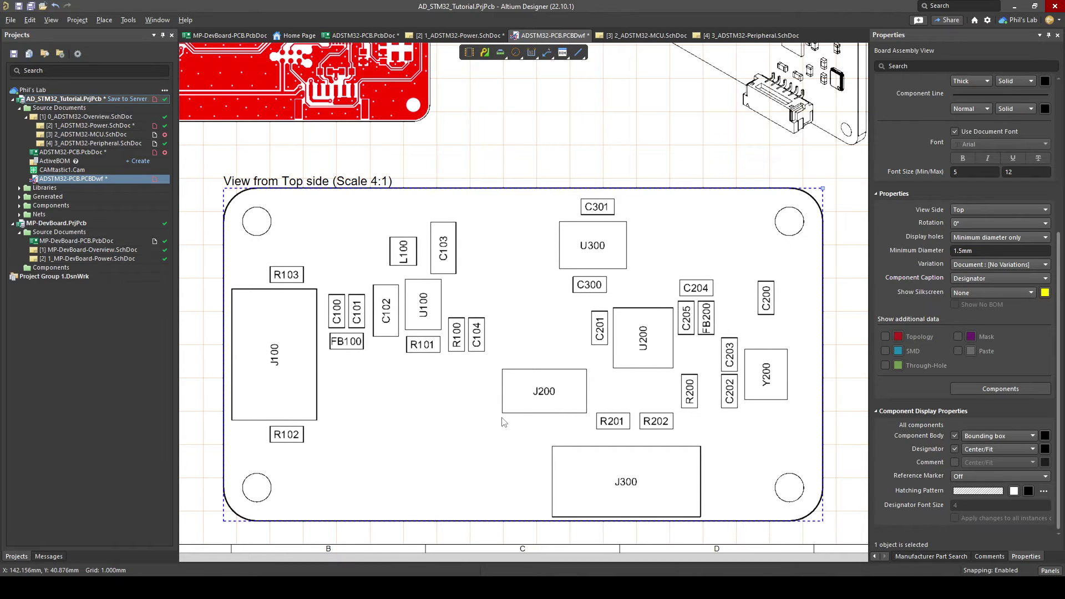
pyautogui.keyDown('ctrl'); pyautogui.scroll(-3, 544, 360); pyautogui.keyUp('ctrl')
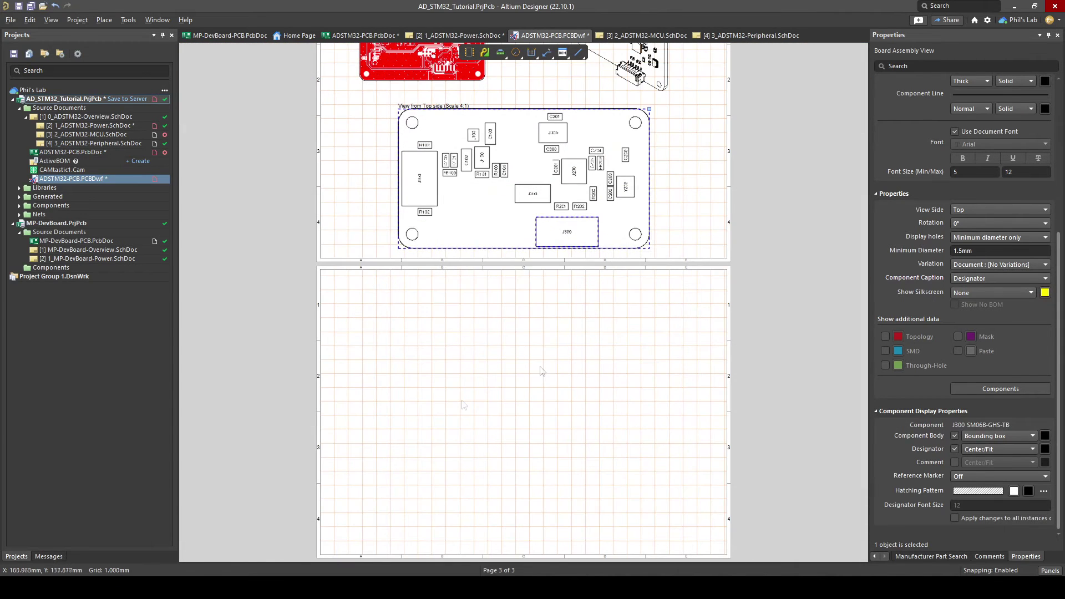
# Place a Bill of Materials table on sheet three and import the latest changes from ADSTM32-PCB.PcbDoc.
pyautogui.rightClick(463, 403)
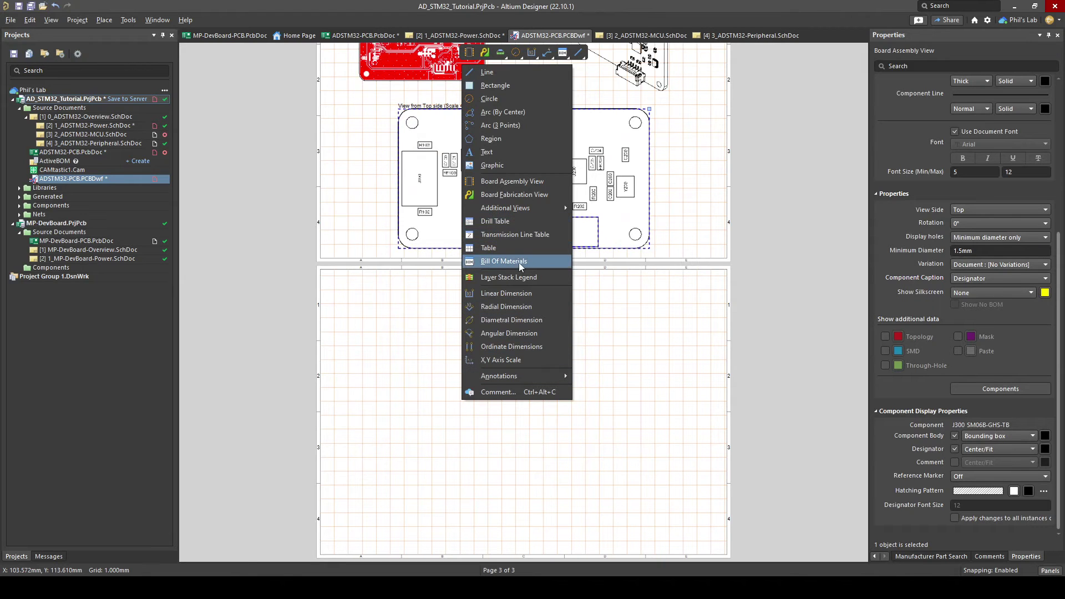
pyautogui.click(502, 261)
pyautogui.click(409, 411)
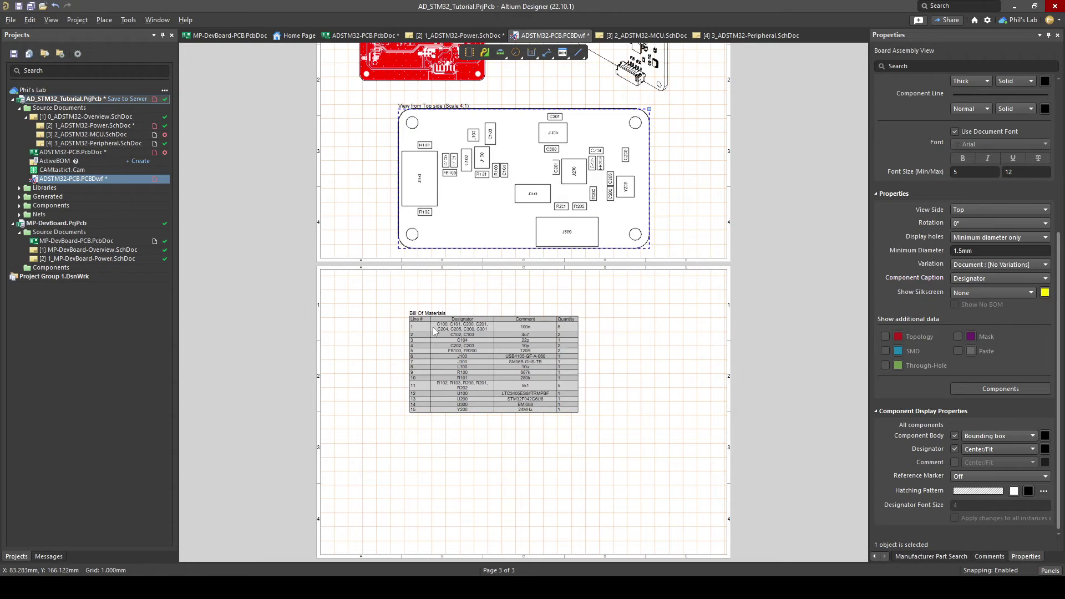
pyautogui.rightClick(341, 143)
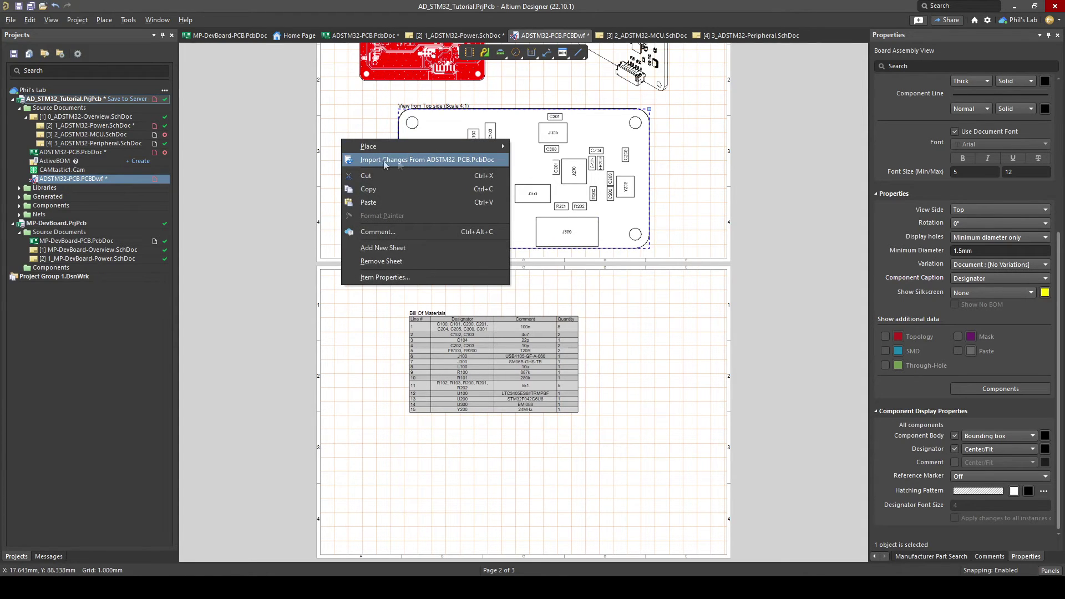
pyautogui.click(422, 161)
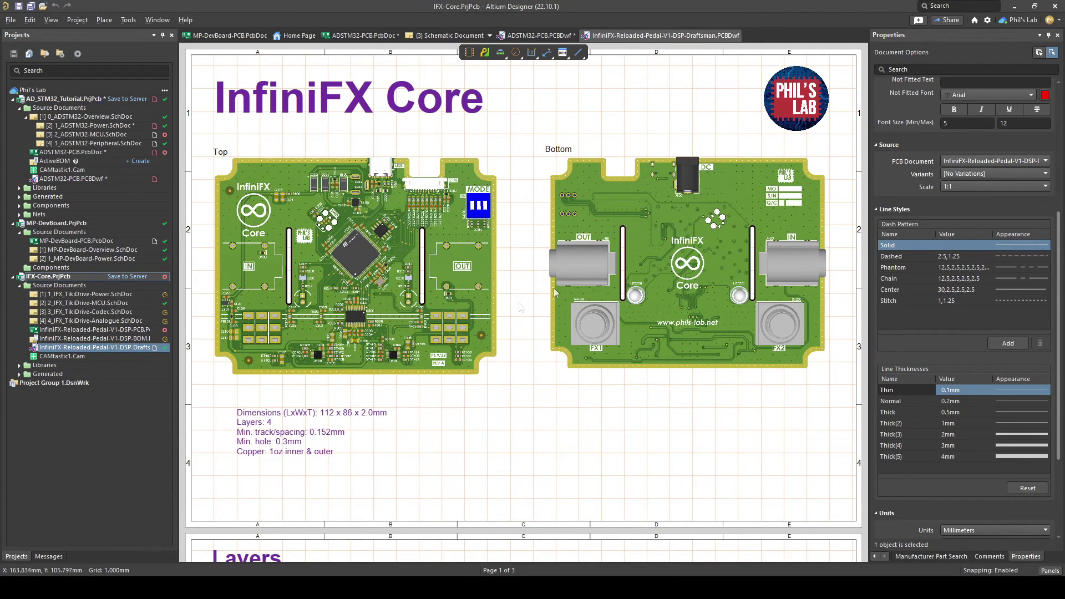
# Scroll the InfiniFX Core example drawing to its Assembly page and select the assembly view.
pyautogui.scroll(-8, 438, 481)
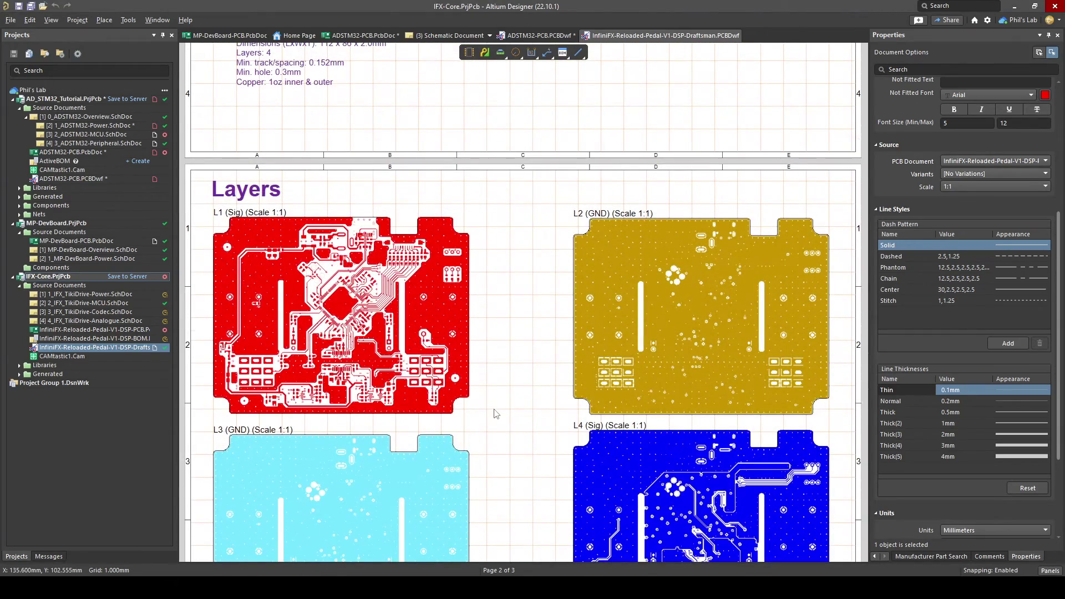
pyautogui.scroll(-4, 535, 510)
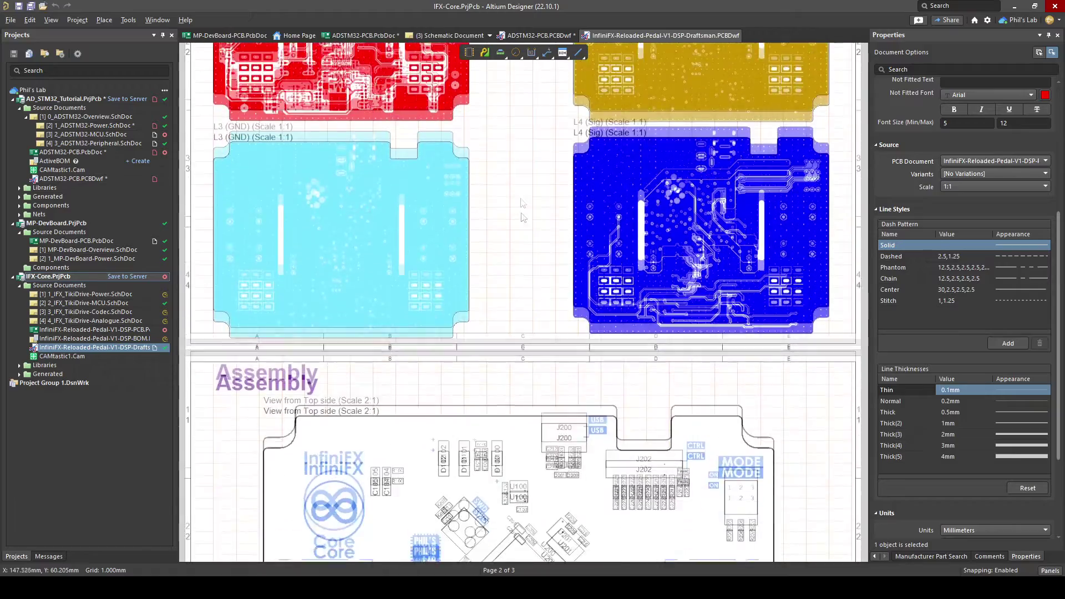
pyautogui.scroll(-3, 525, 217)
pyautogui.click(589, 304)
pyautogui.scroll(-3, 589, 304)
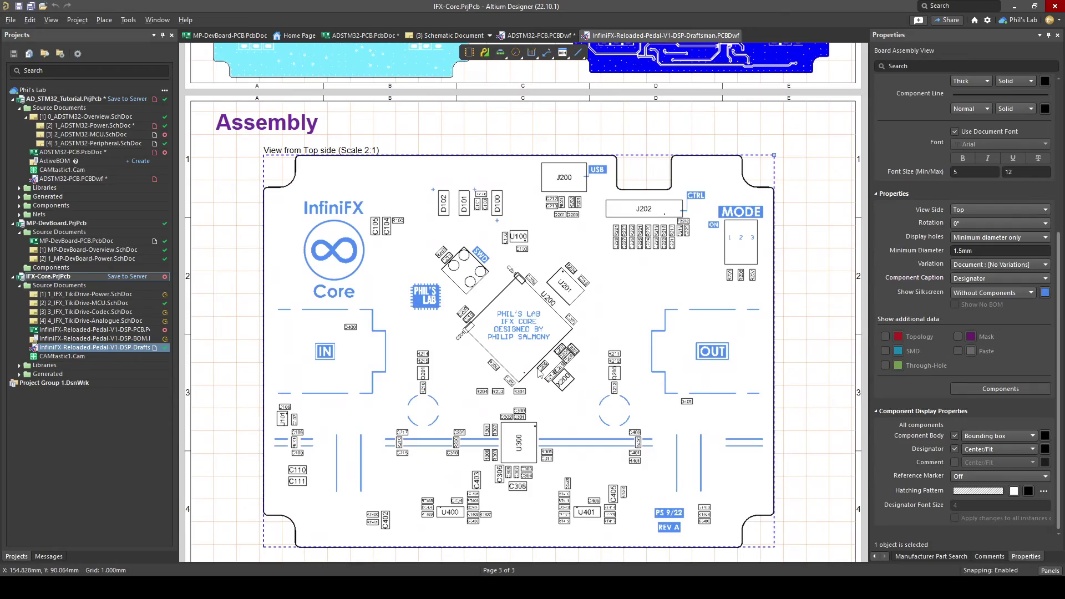
pyautogui.keyDown('ctrl'); pyautogui.scroll(4, 588, 289); pyautogui.keyUp('ctrl')
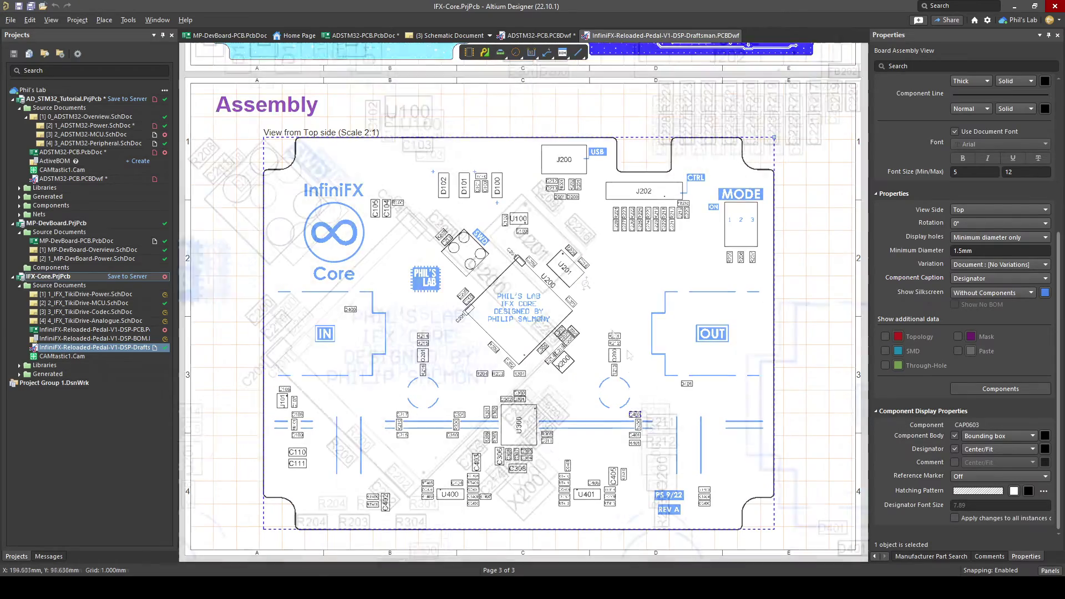
pyautogui.keyDown('ctrl'); pyautogui.scroll(-4, 588, 289); pyautogui.keyUp('ctrl')
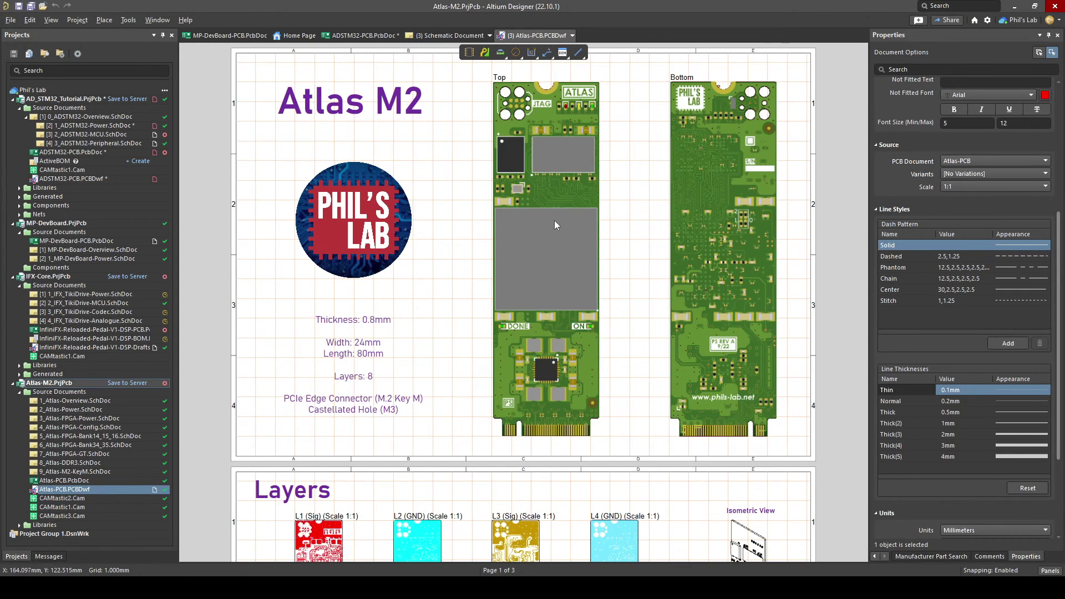
# Scroll through the Atlas M2 drawing's pages, then return to the ADSTM32-PCB.PCBDwf drawing.
pyautogui.scroll(-6, 469, 463)
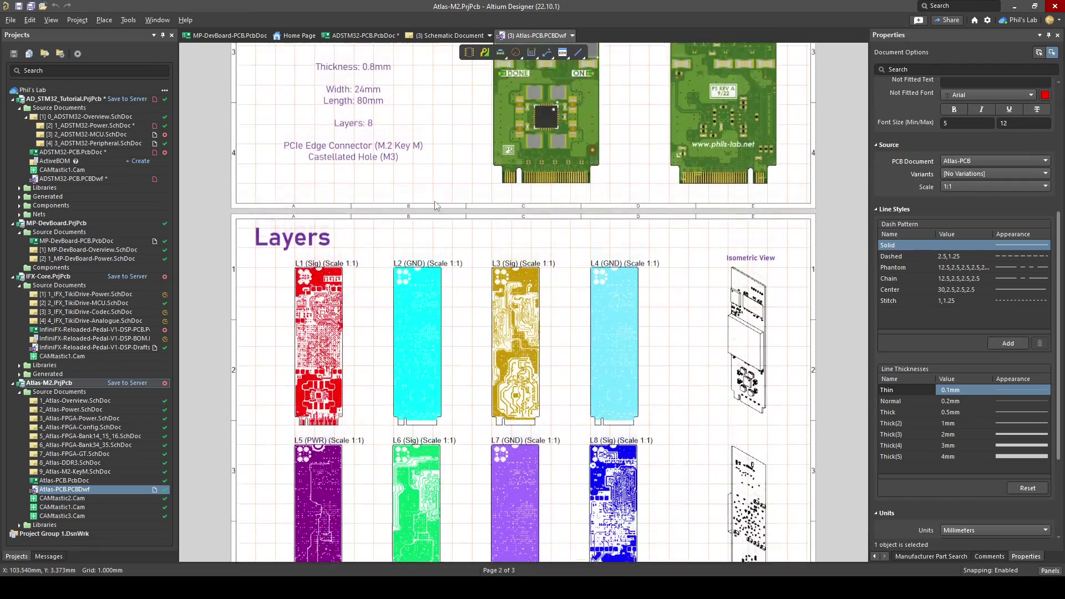
pyautogui.keyDown('ctrl'); pyautogui.scroll(2, 522, 337); pyautogui.keyUp('ctrl')
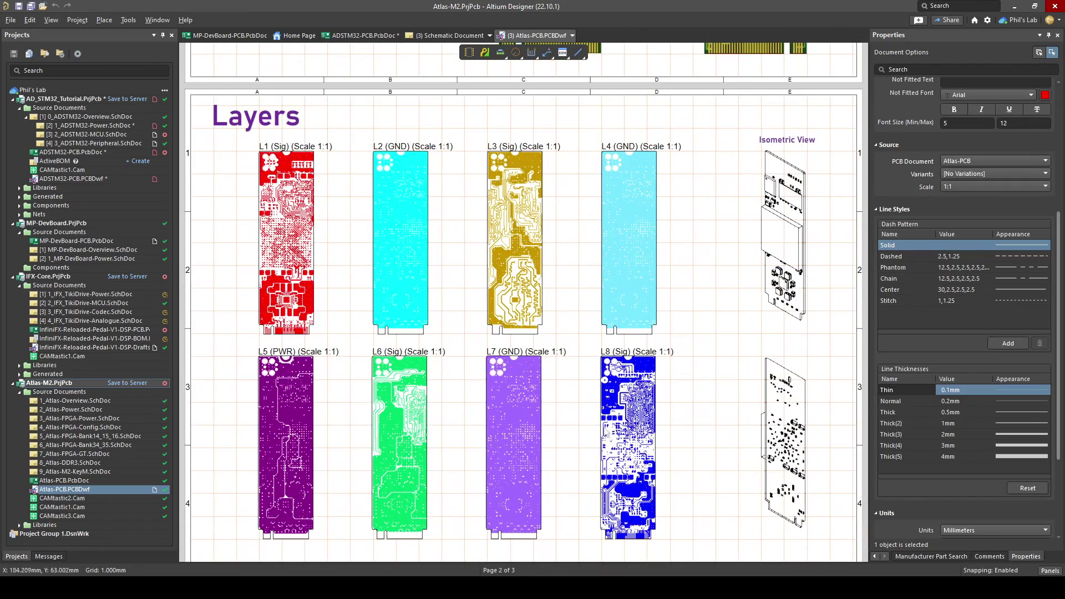
pyautogui.scroll(-5, 598, 210)
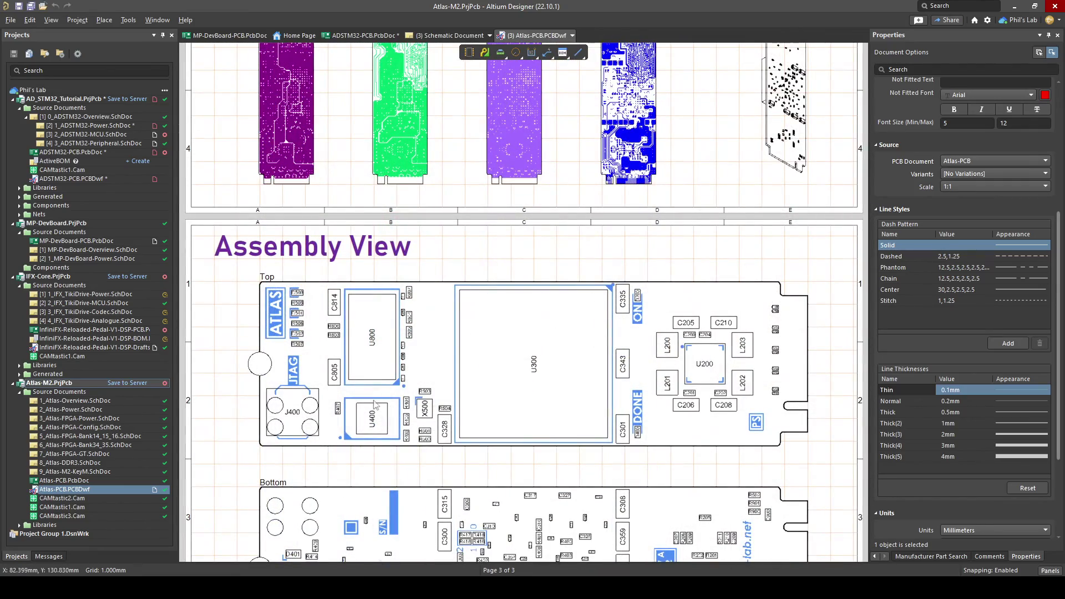
pyautogui.keyDown('ctrl'); pyautogui.scroll(2, 375, 383); pyautogui.keyUp('ctrl')
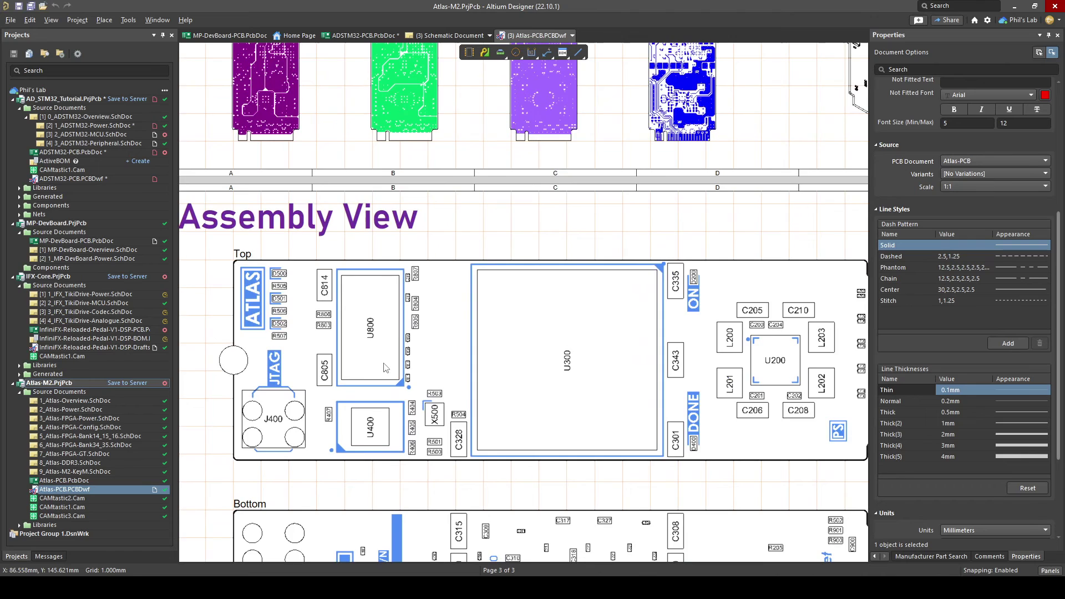
pyautogui.keyDown('ctrl'); pyautogui.scroll(-1, 408, 224); pyautogui.keyUp('ctrl')
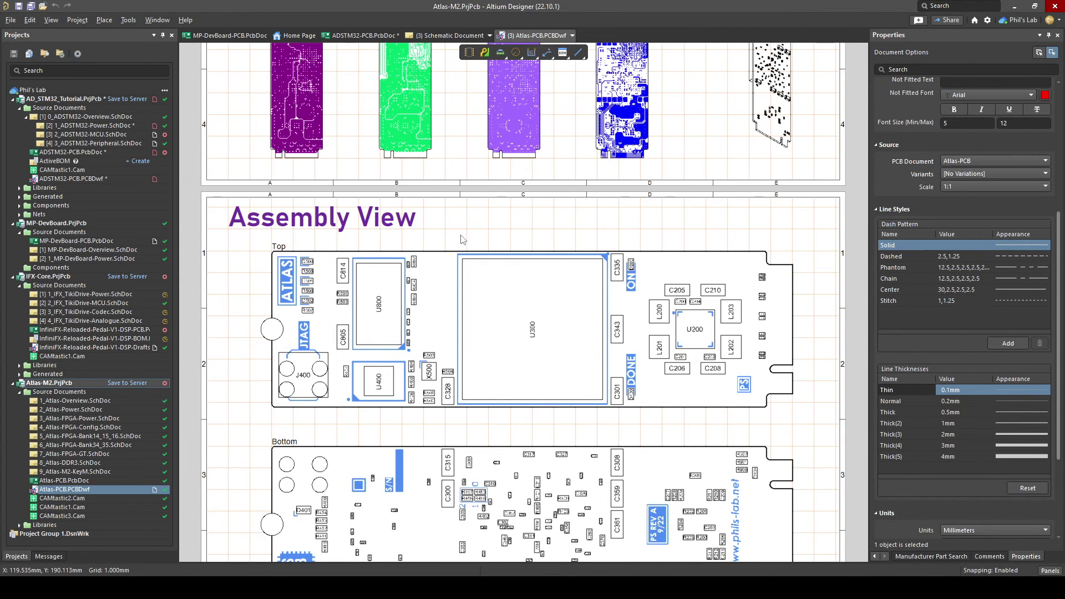
pyautogui.click(572, 36)
pyautogui.click(572, 51)
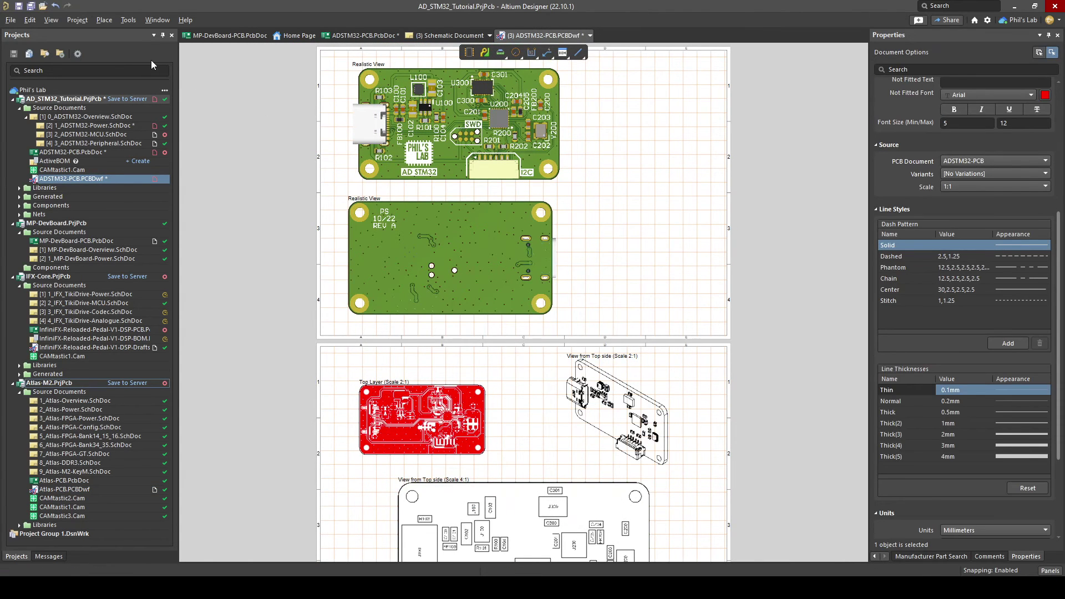
# Export the ADSTM32 drawing as ADSTM32-Documentation.pdf into the Project Outputs folder.
pyautogui.click(11, 21)
pyautogui.click(65, 234)
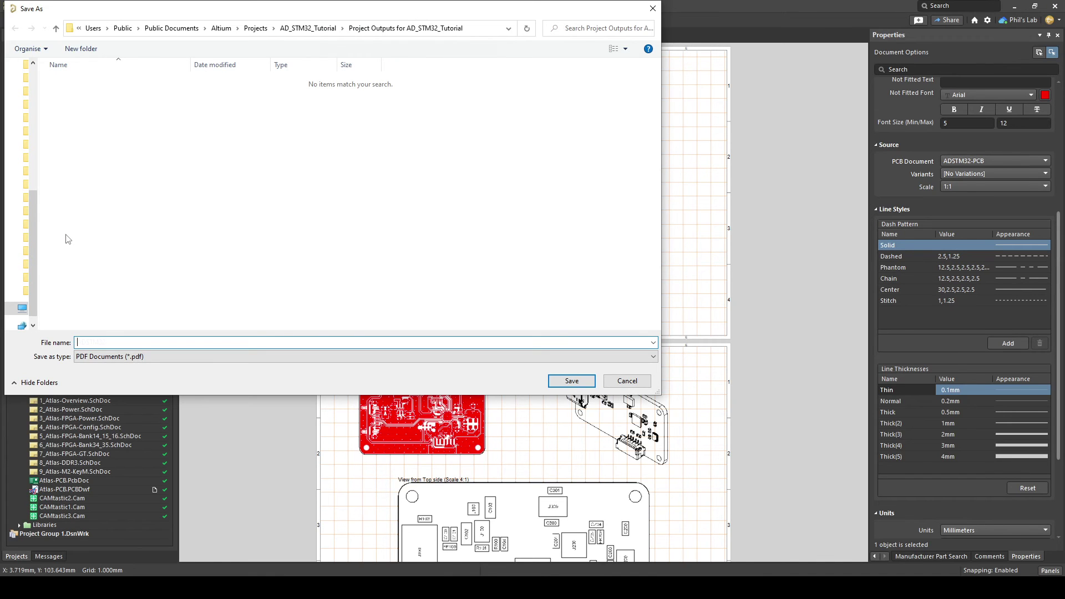
pyautogui.click(572, 381)
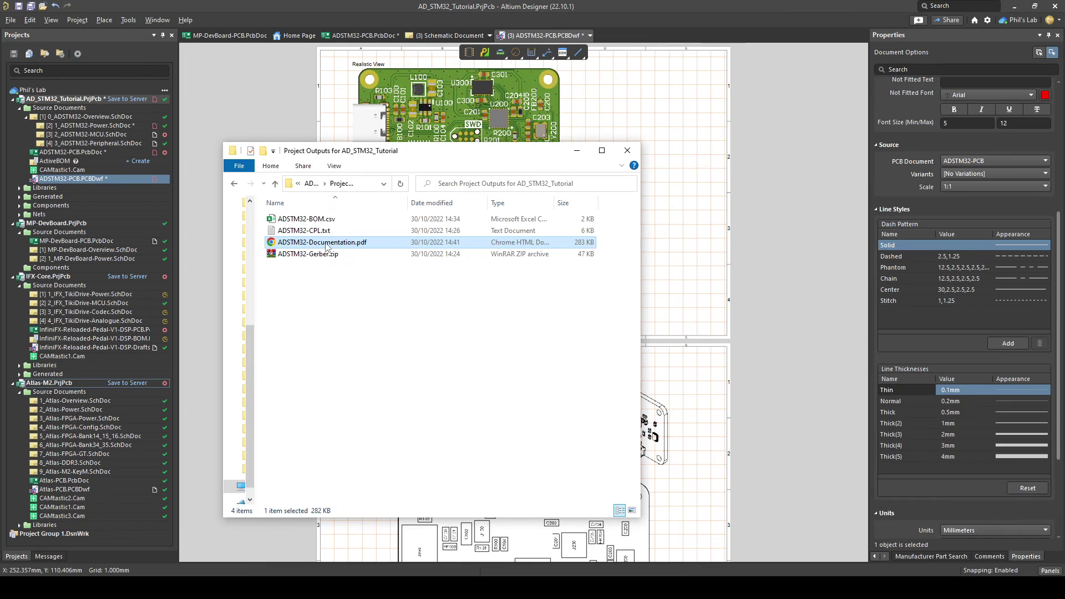
# Zoom the PDF out to see most of the realistic board render.
pyautogui.keyDown('ctrl'); pyautogui.scroll(9, 558, 144); pyautogui.keyUp('ctrl')
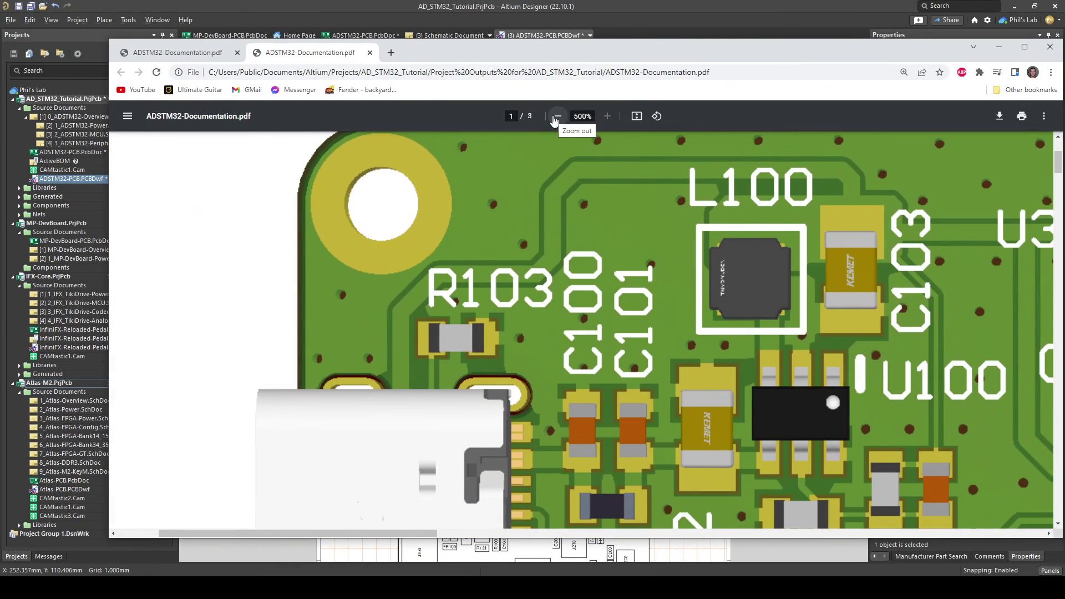
pyautogui.click(557, 116)
pyautogui.click(558, 116)
pyautogui.click(558, 116)
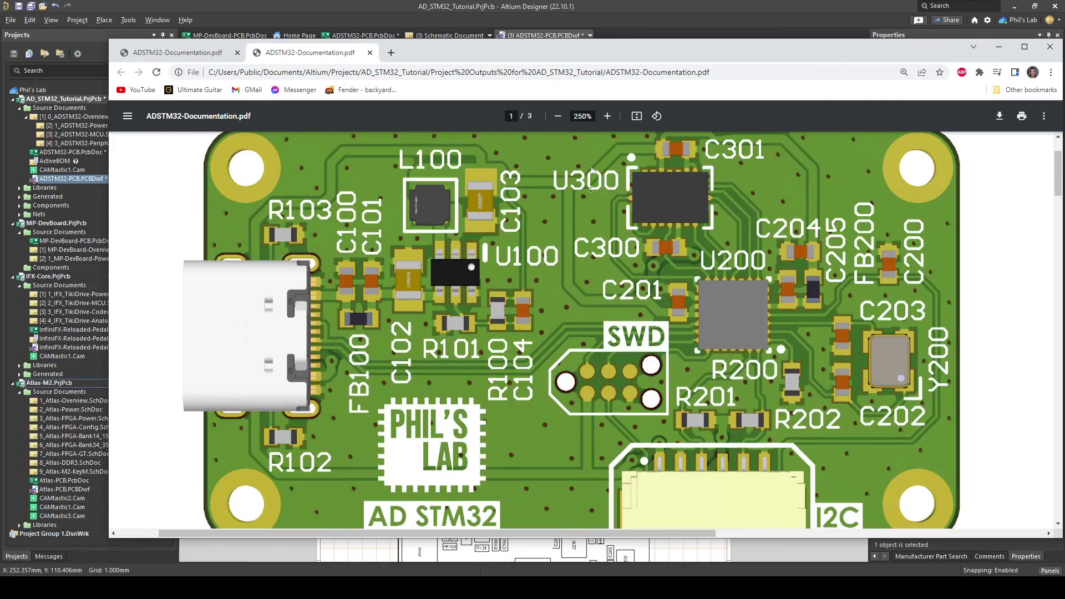
# Zoom in on the 2:1 Top Layer drawing, then back out to the whole board.
pyautogui.scroll(-15, 592, 170)
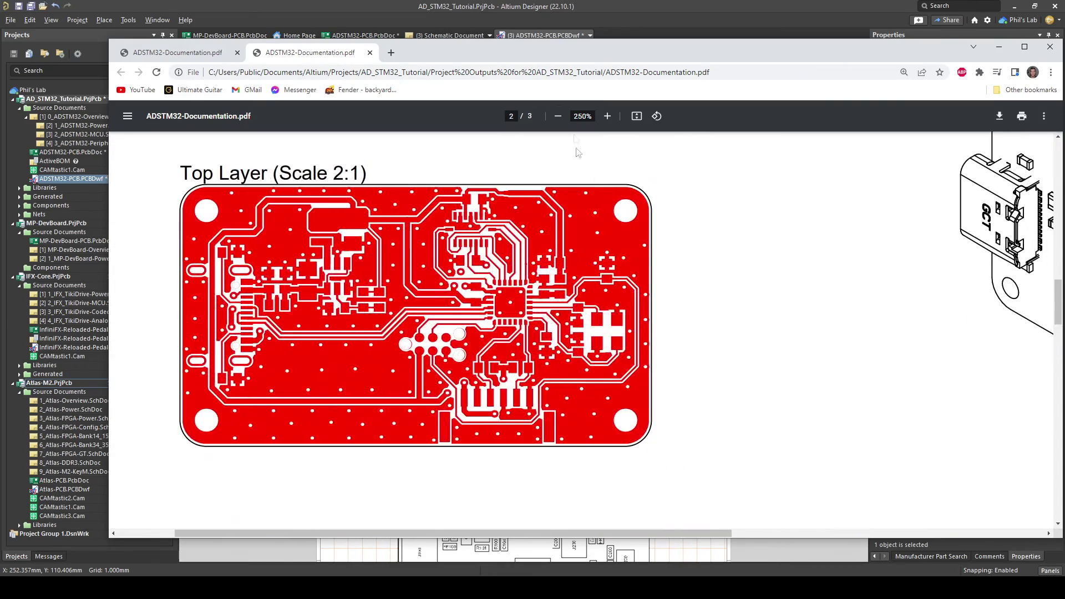
pyautogui.click(607, 118)
pyautogui.click(606, 118)
pyautogui.click(607, 117)
pyautogui.click(558, 116)
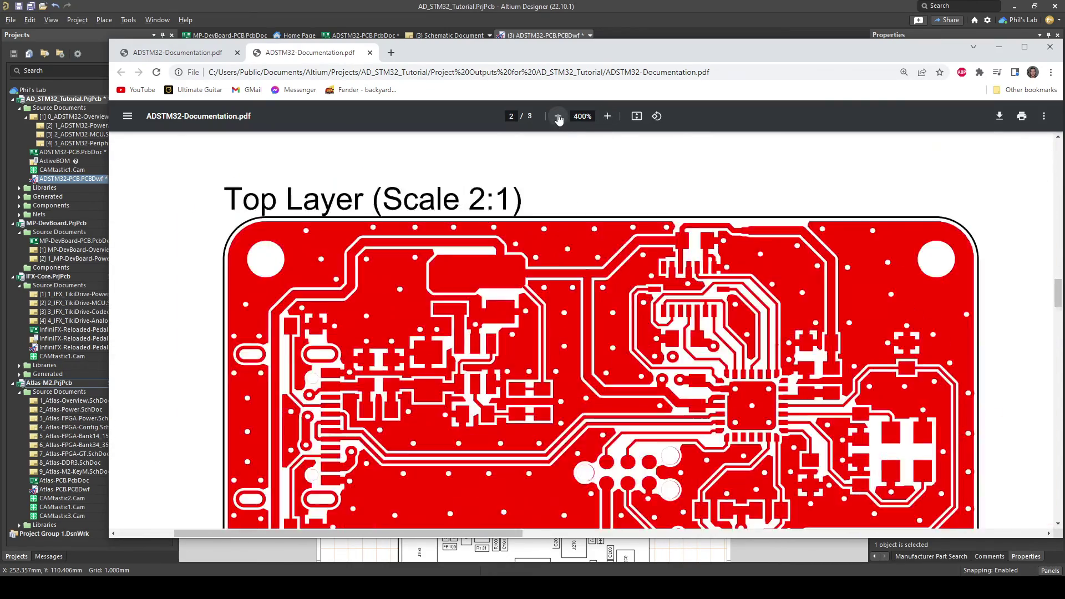
pyautogui.click(558, 115)
pyautogui.click(558, 116)
# Scroll down to the 4:1 View from Top side assembly drawing on page 2.
pyautogui.scroll(-3, 630, 221)
pyautogui.hscroll(3, 630, 222)
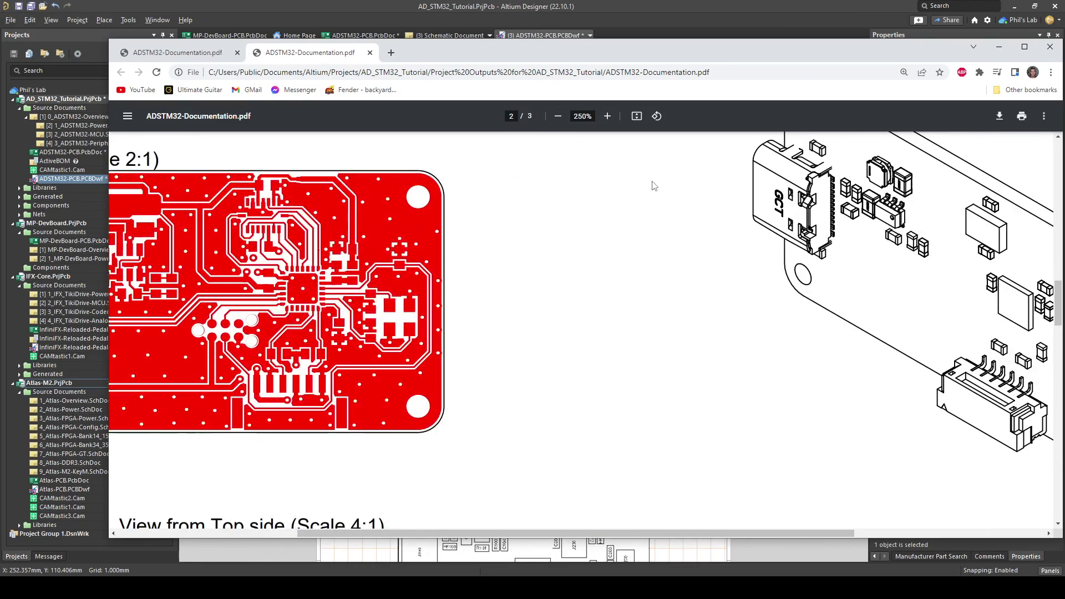
pyautogui.scroll(-2, 622, 233)
pyautogui.keyDown('ctrl'); pyautogui.scroll(-2, 627, 250); pyautogui.keyUp('ctrl')
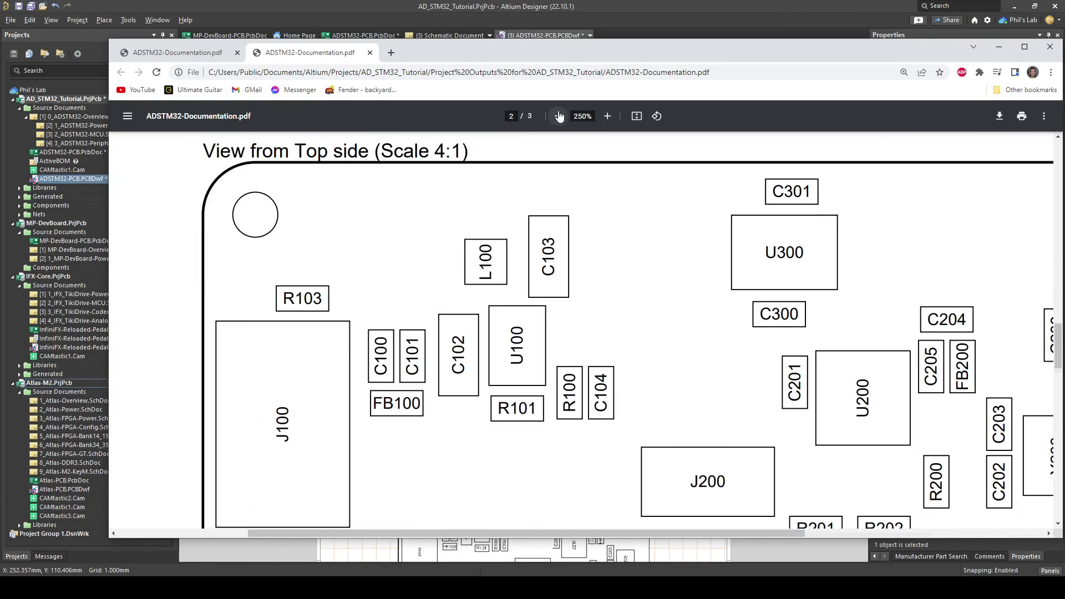